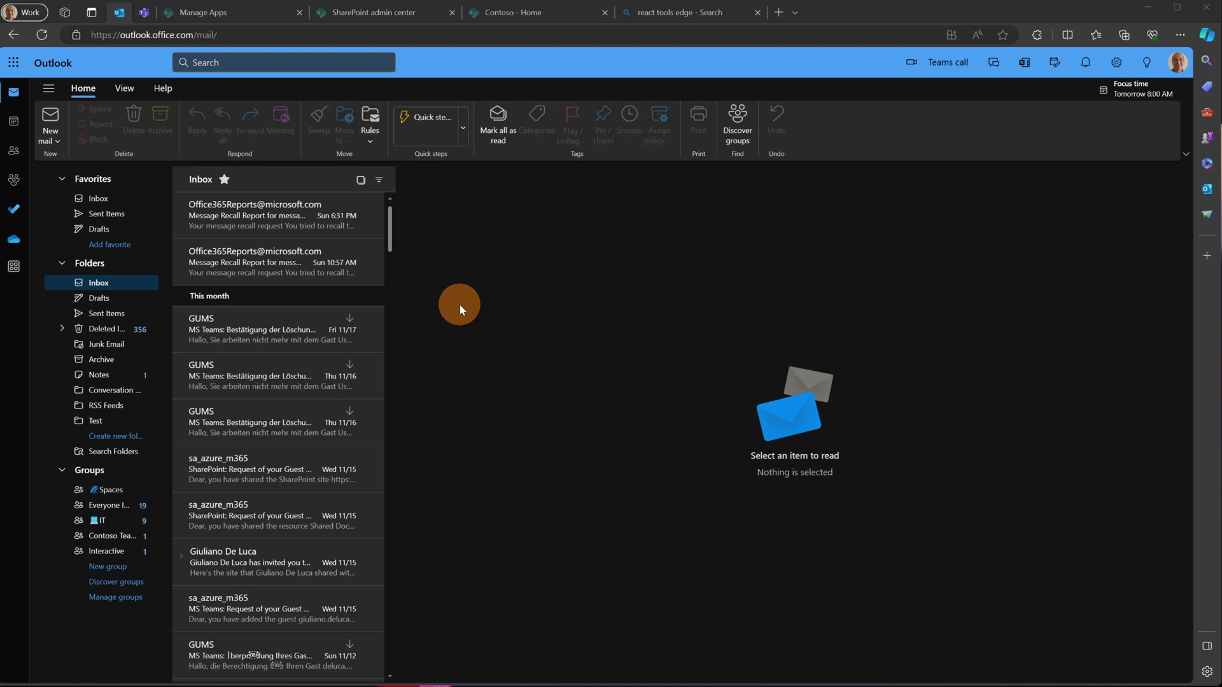
Launch classic Outlook by searching 'out' from the Start menu.
key("super")
type("out")
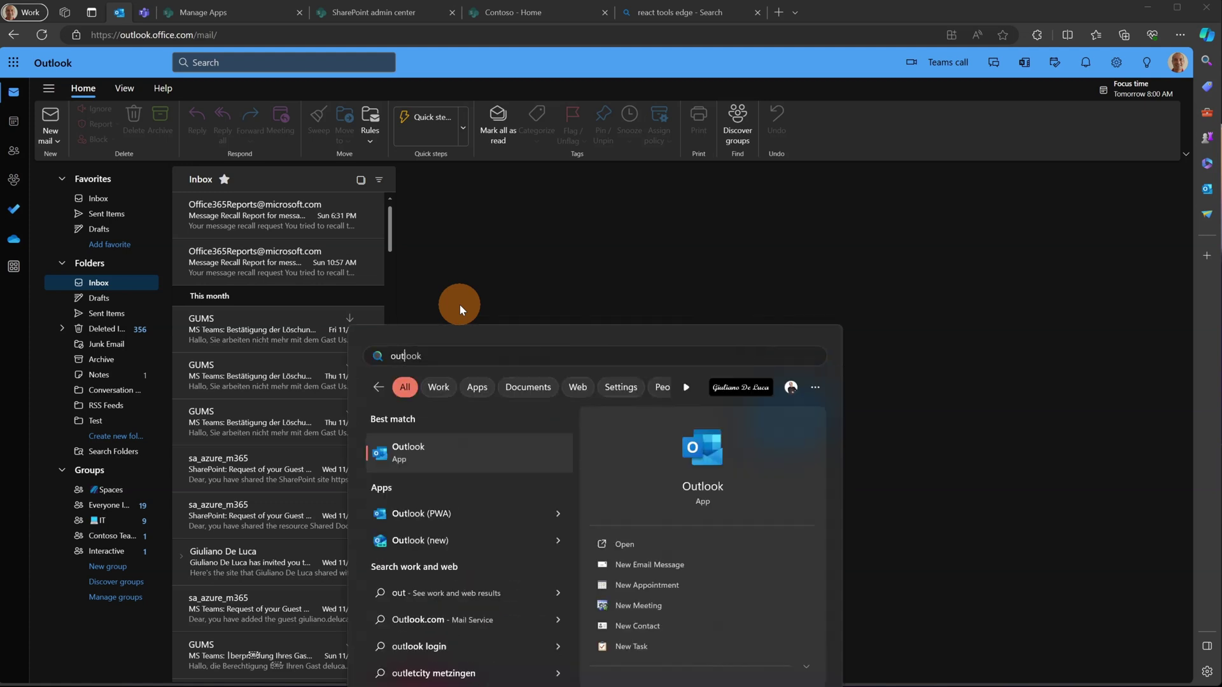
key("Return")
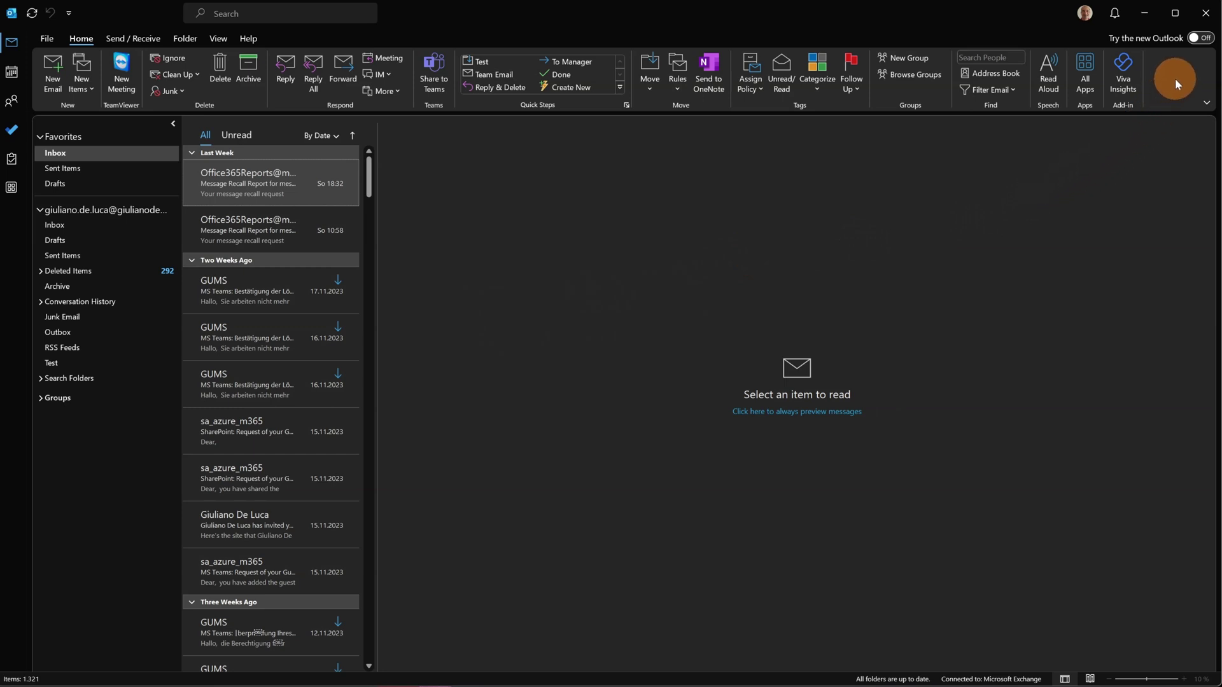
Switch to the new Outlook, then resize and reposition its window on screen.
left_click(1196, 43)
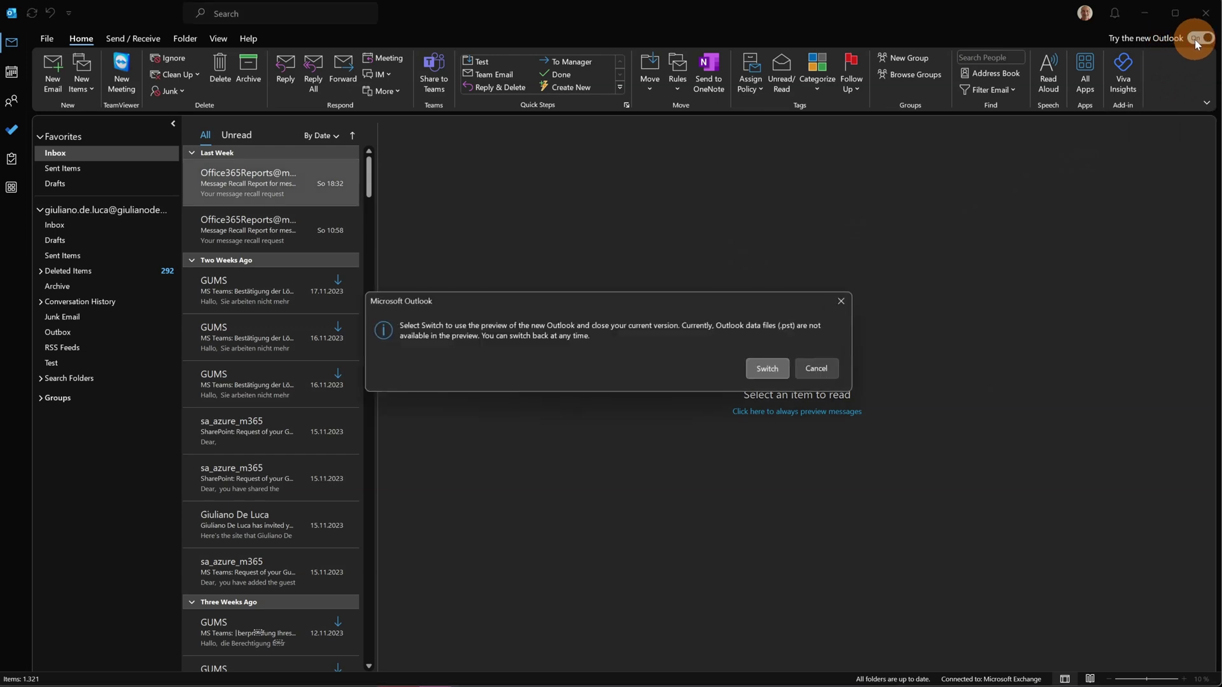
left_click(770, 369)
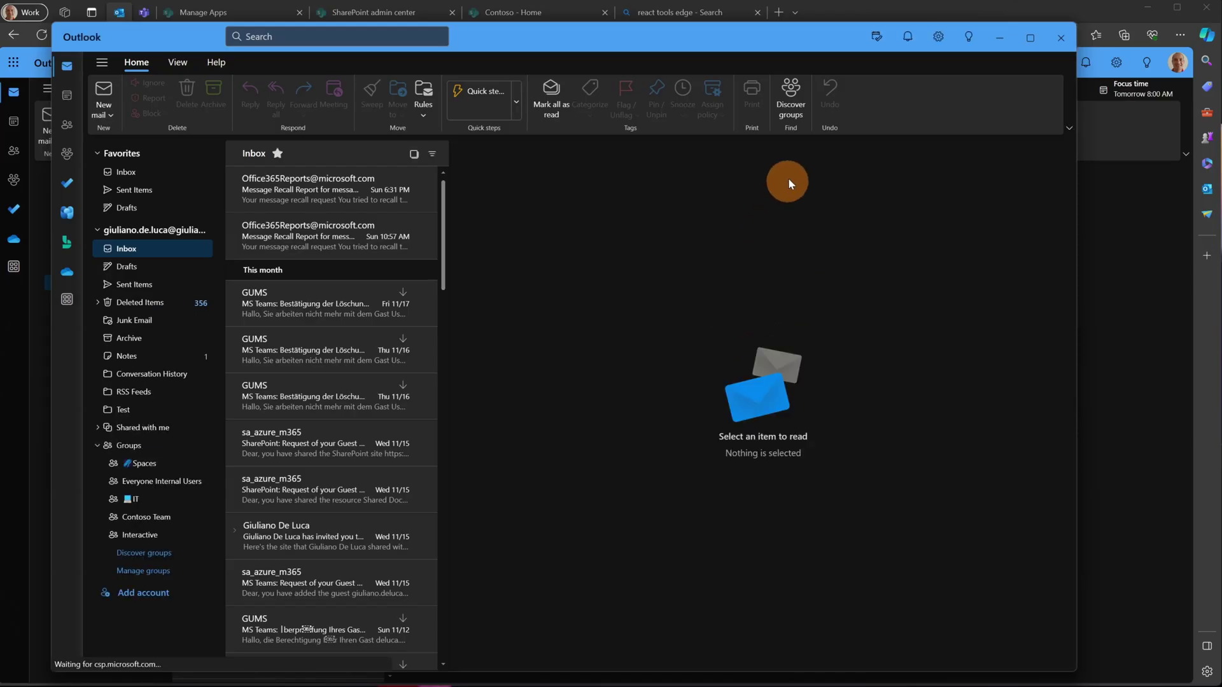
double_click(790, 40)
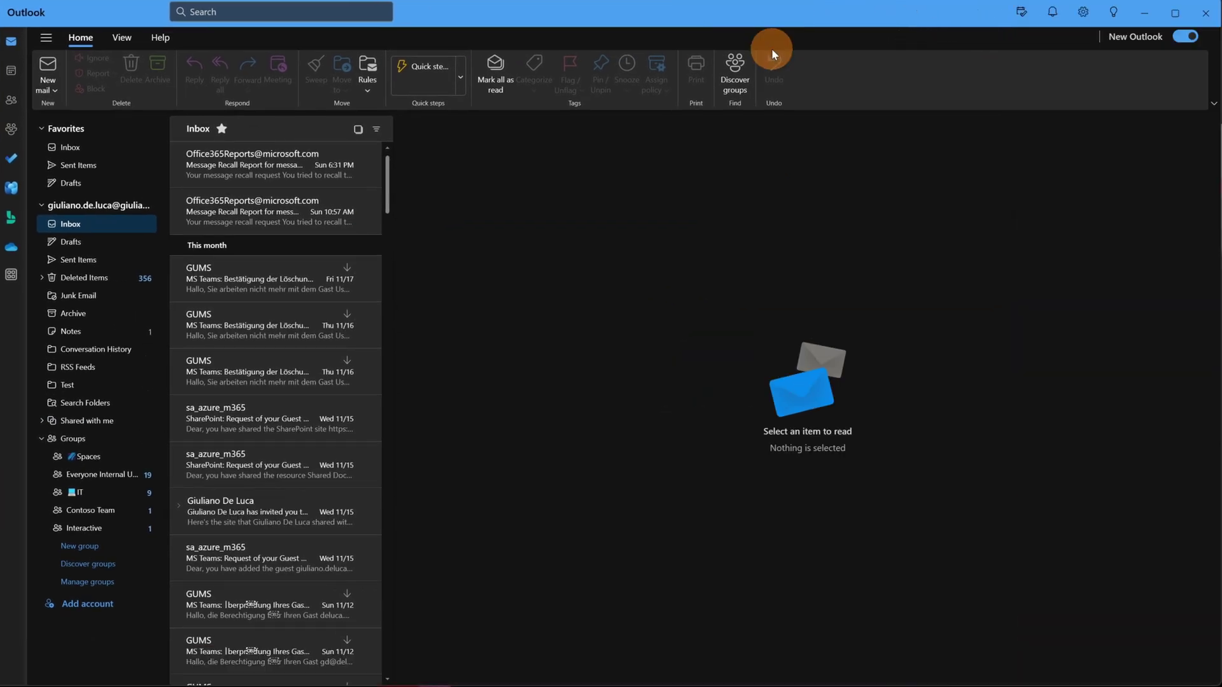
double_click(728, 18)
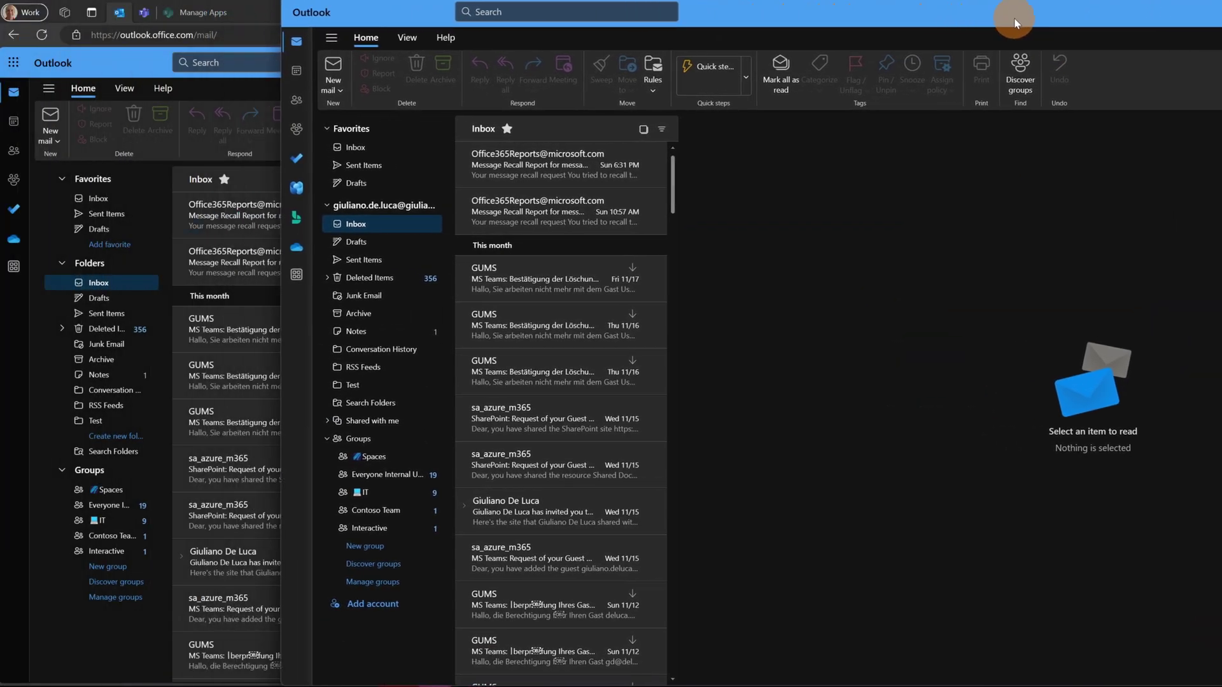
left_click_drag(1019, 19, 1098, 18)
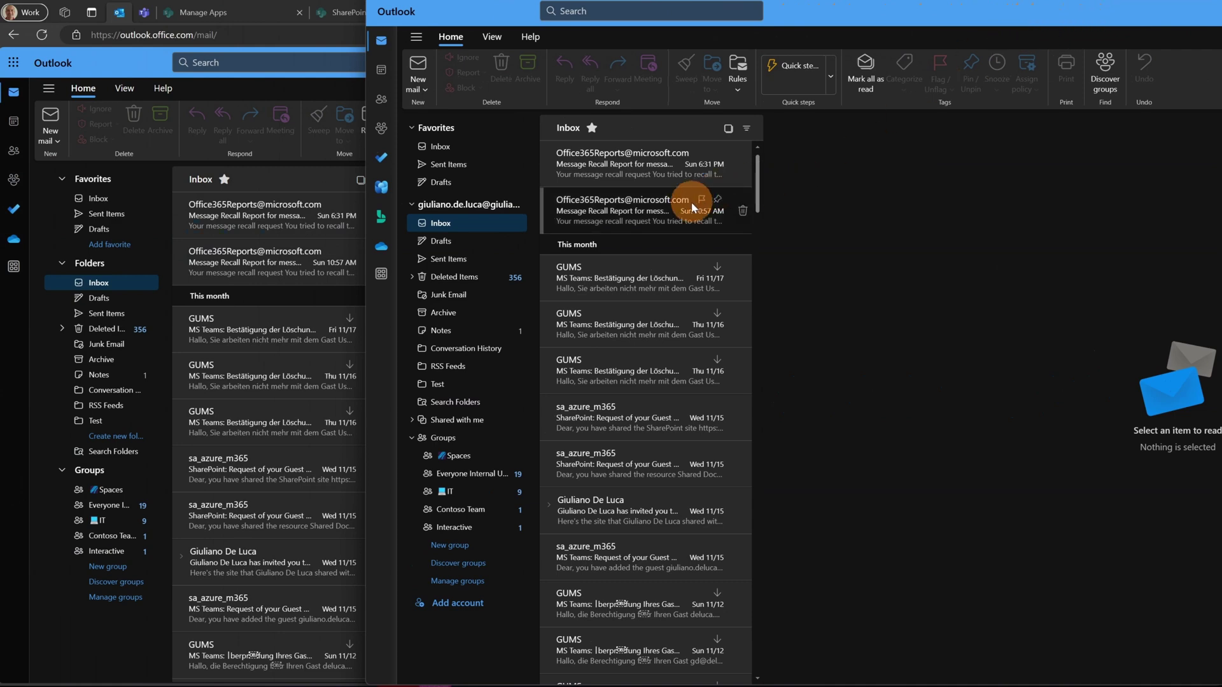
left_click_drag(900, 9, 561, 14)
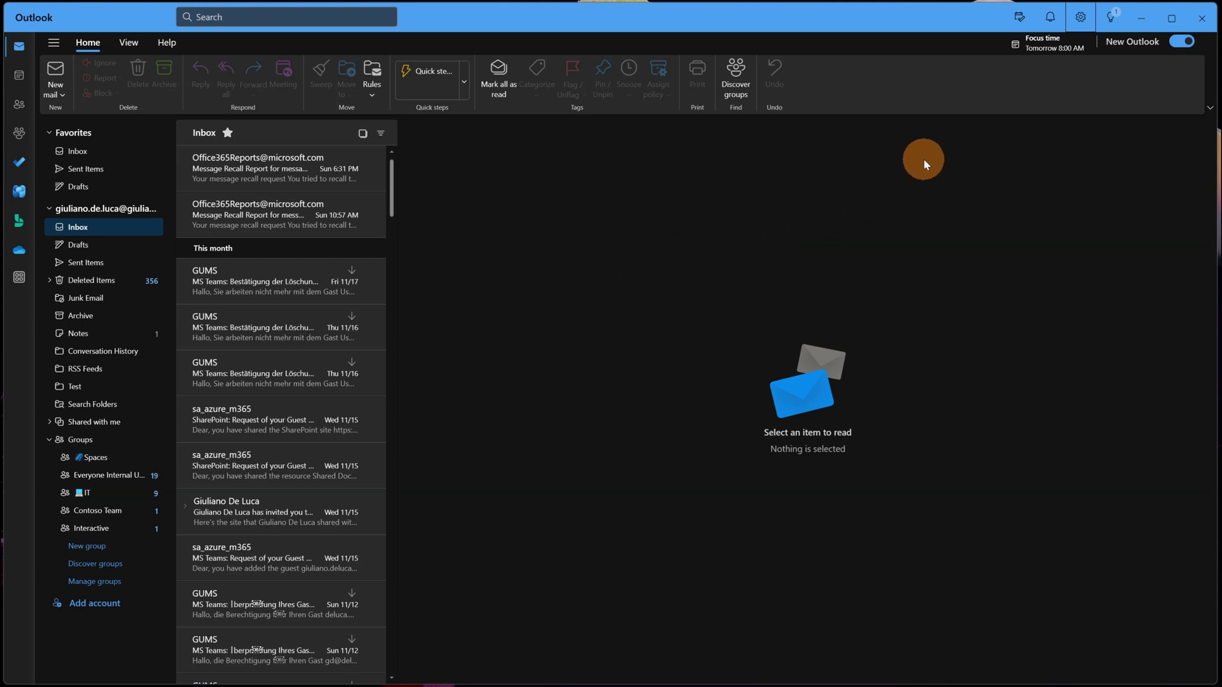
Set Undo send to 10 seconds in Mail > Compose and reply settings and save it.
left_click(1080, 26)
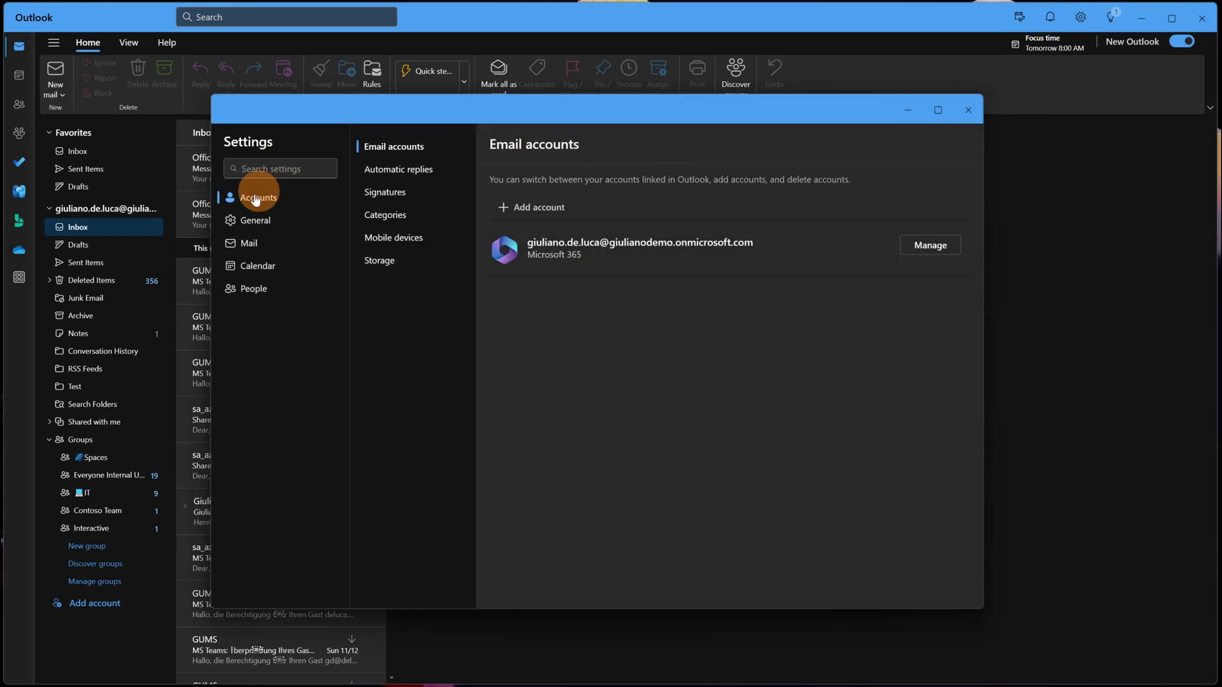
left_click(257, 241)
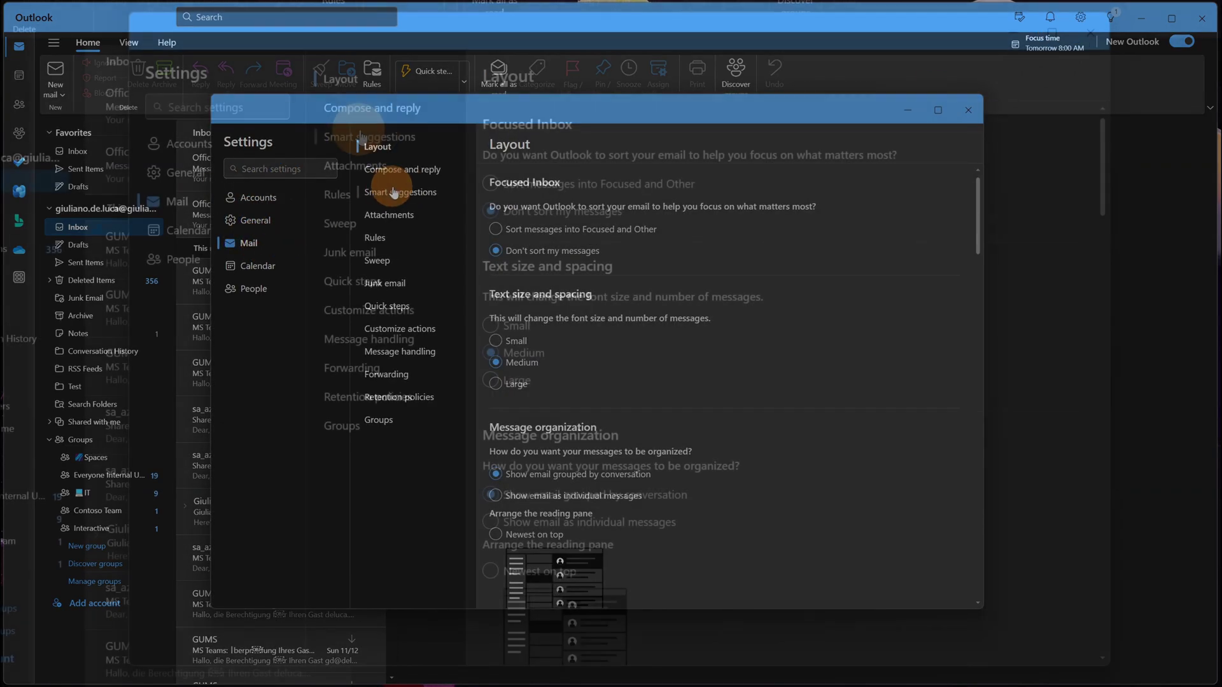
left_click(393, 171)
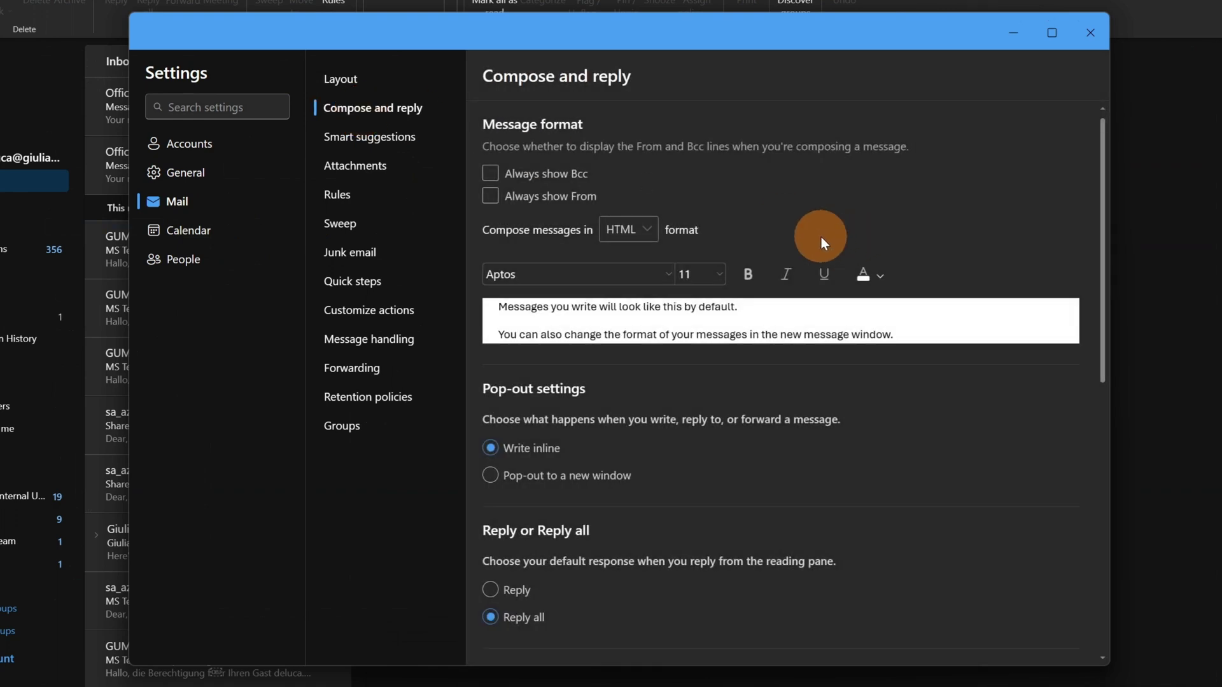
scroll(821, 237, "down", 8)
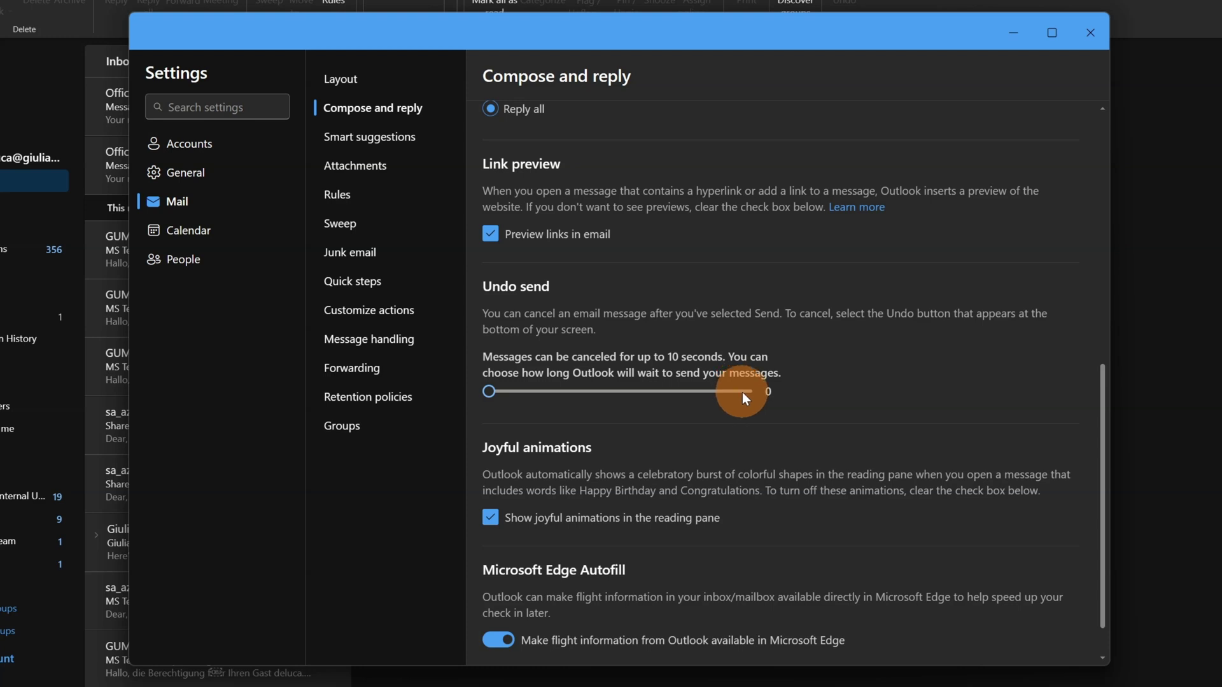
left_click(742, 392)
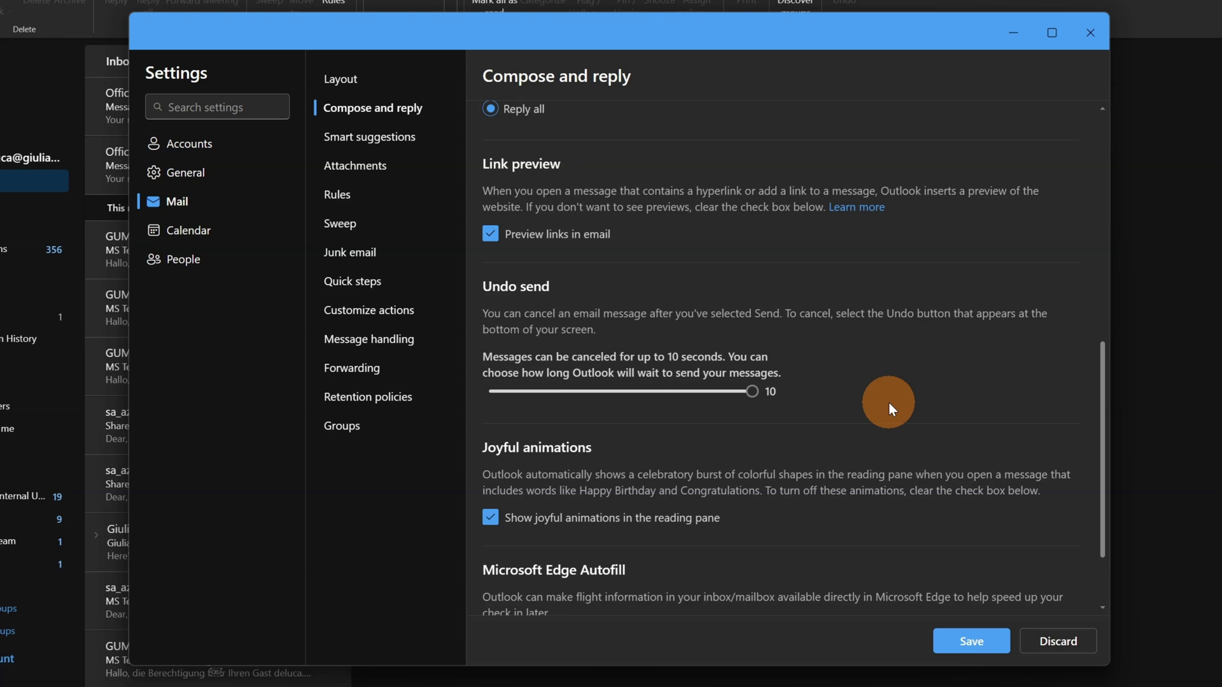
left_click(970, 639)
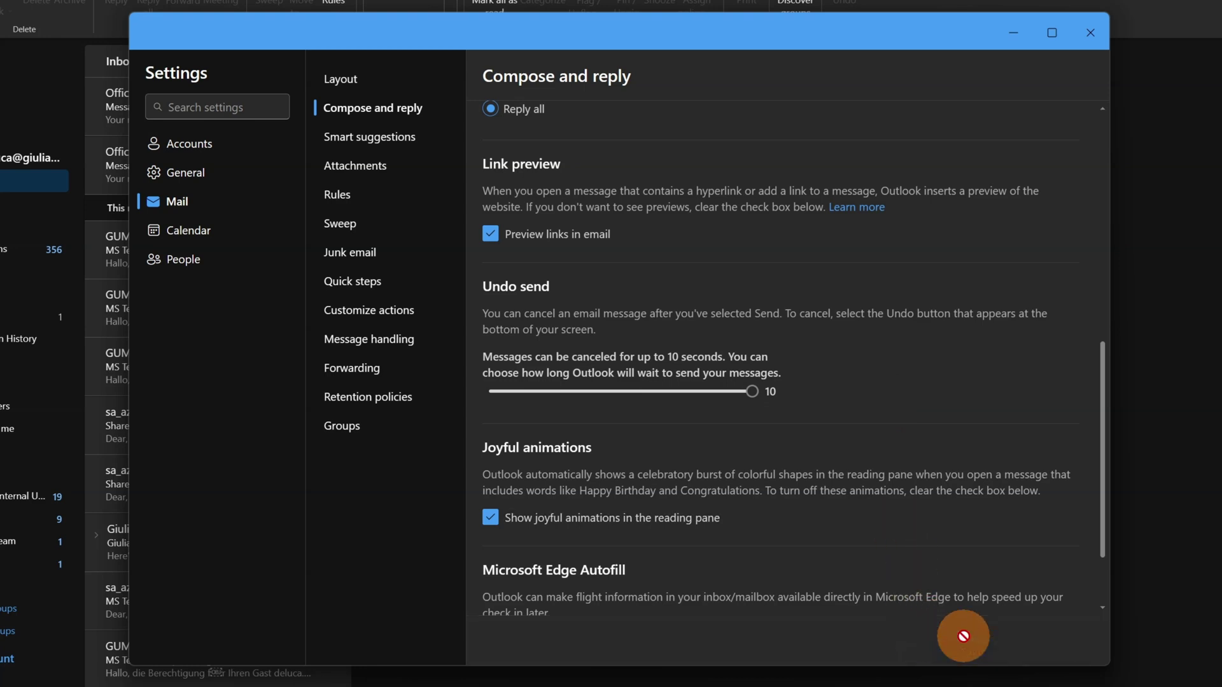
left_click(1090, 33)
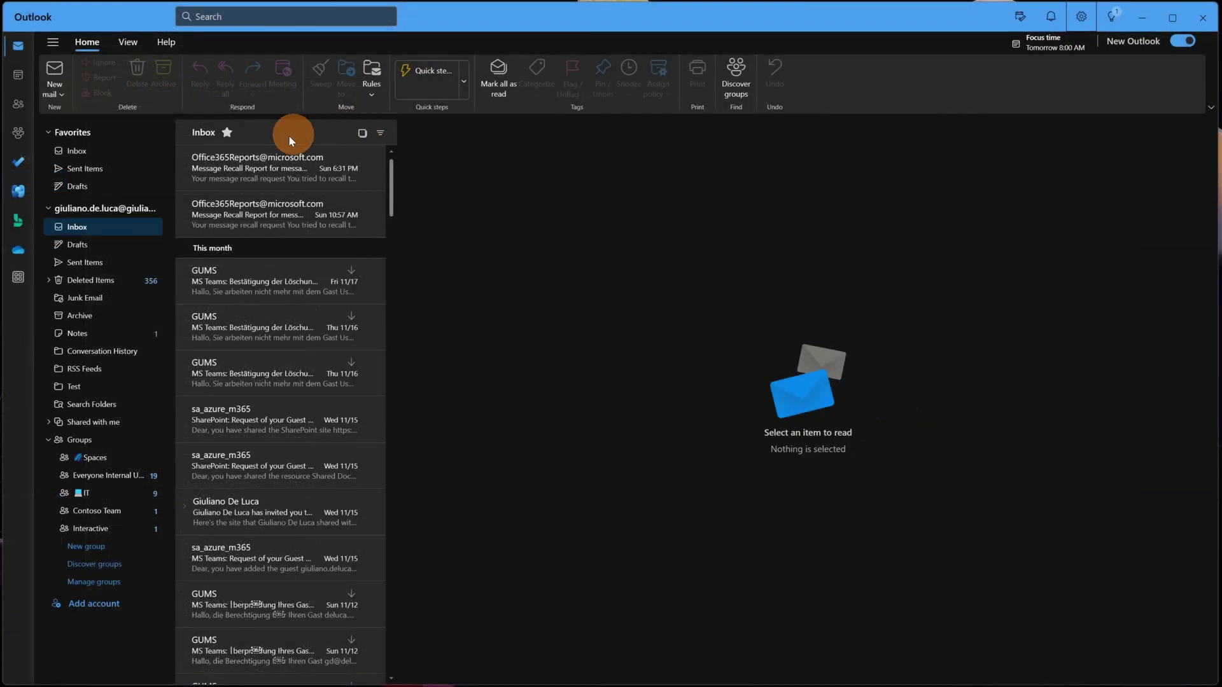
Draft an email to the colleague with subject 'Test undo' and body 'We are going to see hoe it works..'.
left_click(45, 71)
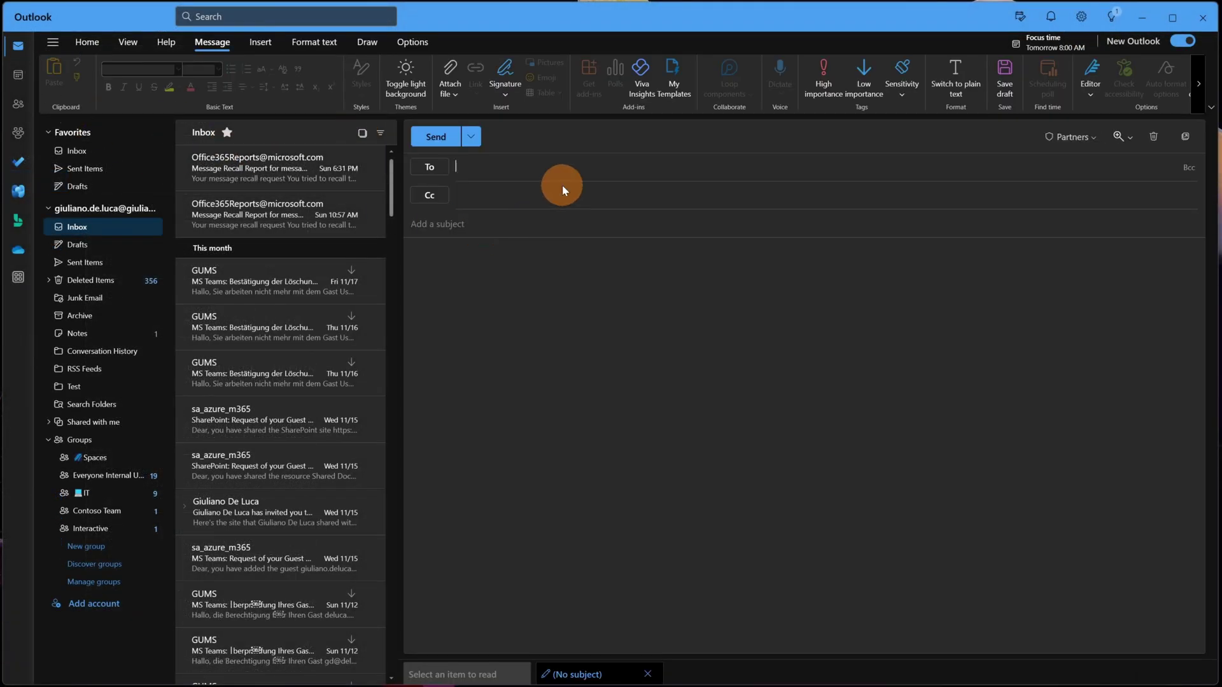
type("adele")
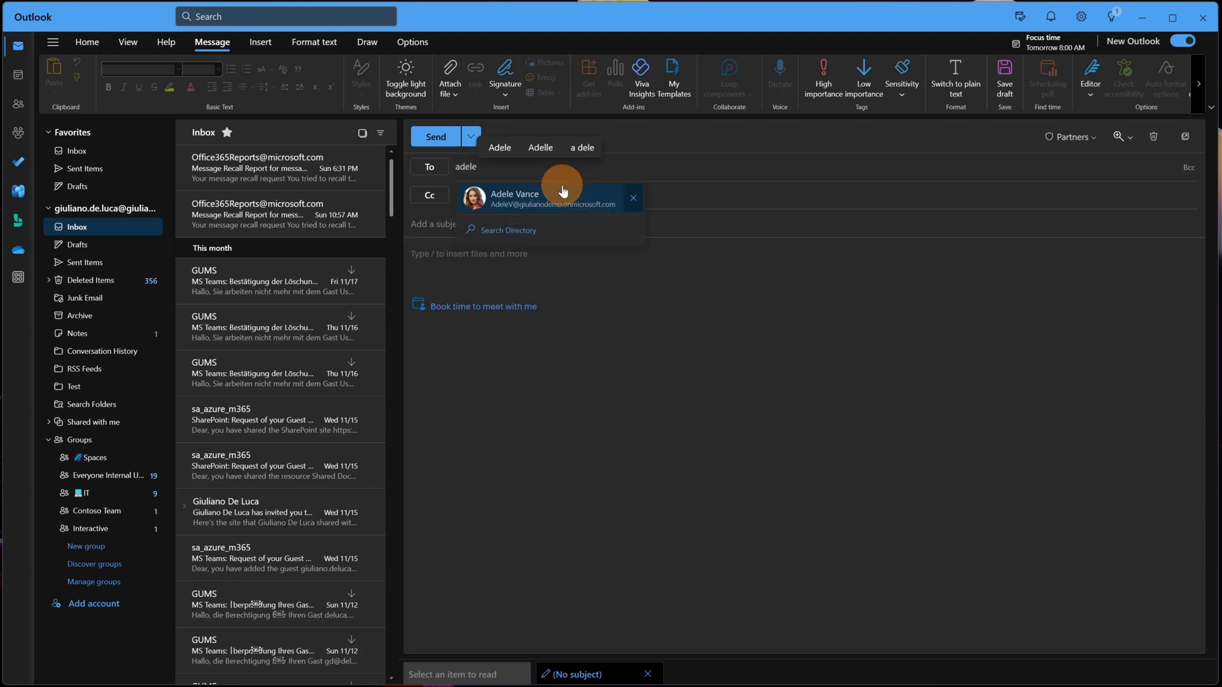
left_click(563, 186)
left_click(533, 227)
type("Test")
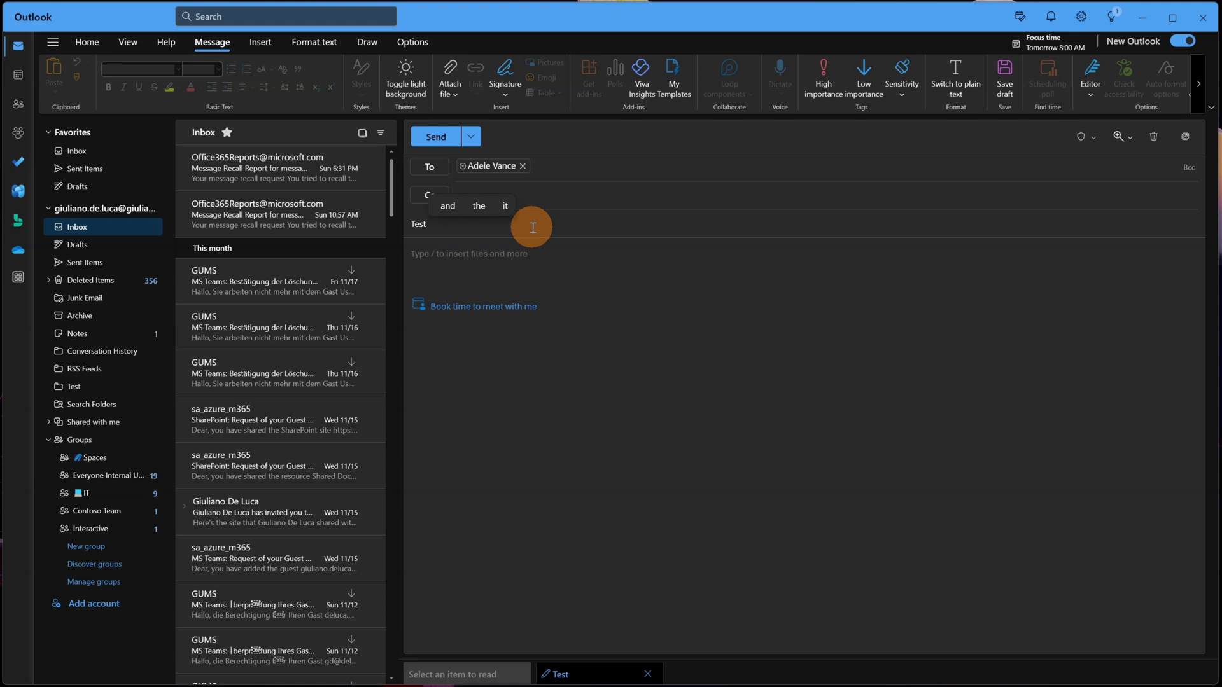
type(" undo")
left_click(543, 251)
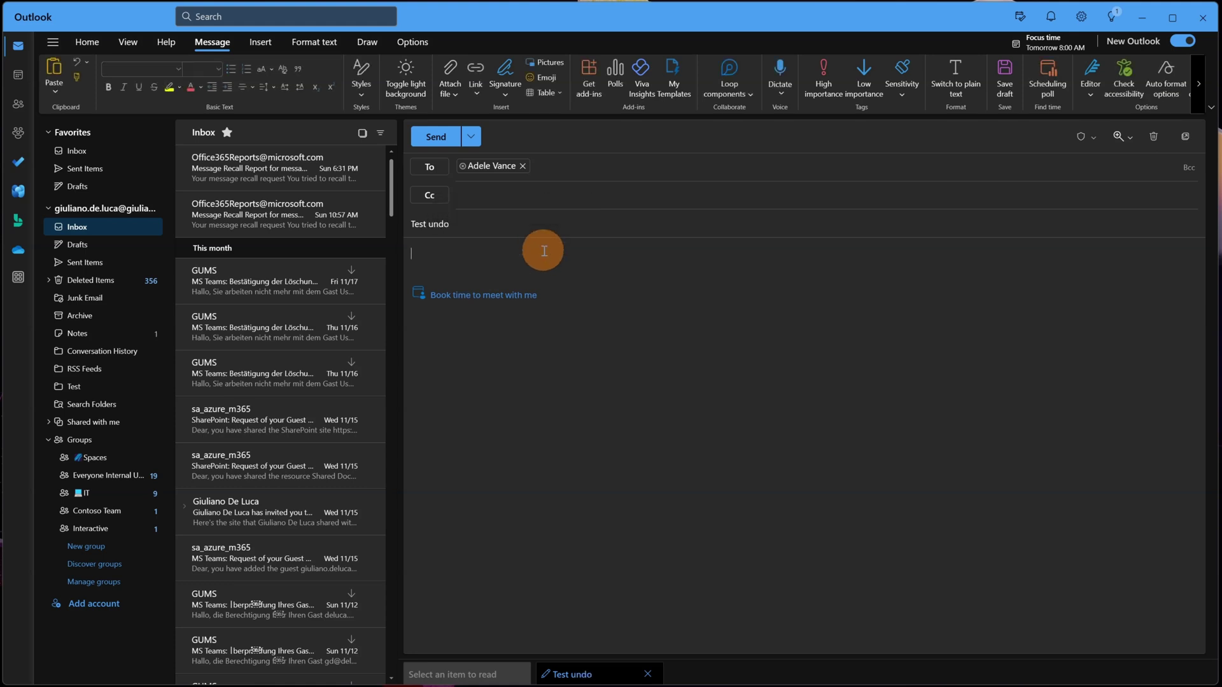
type("We are going to see hoe")
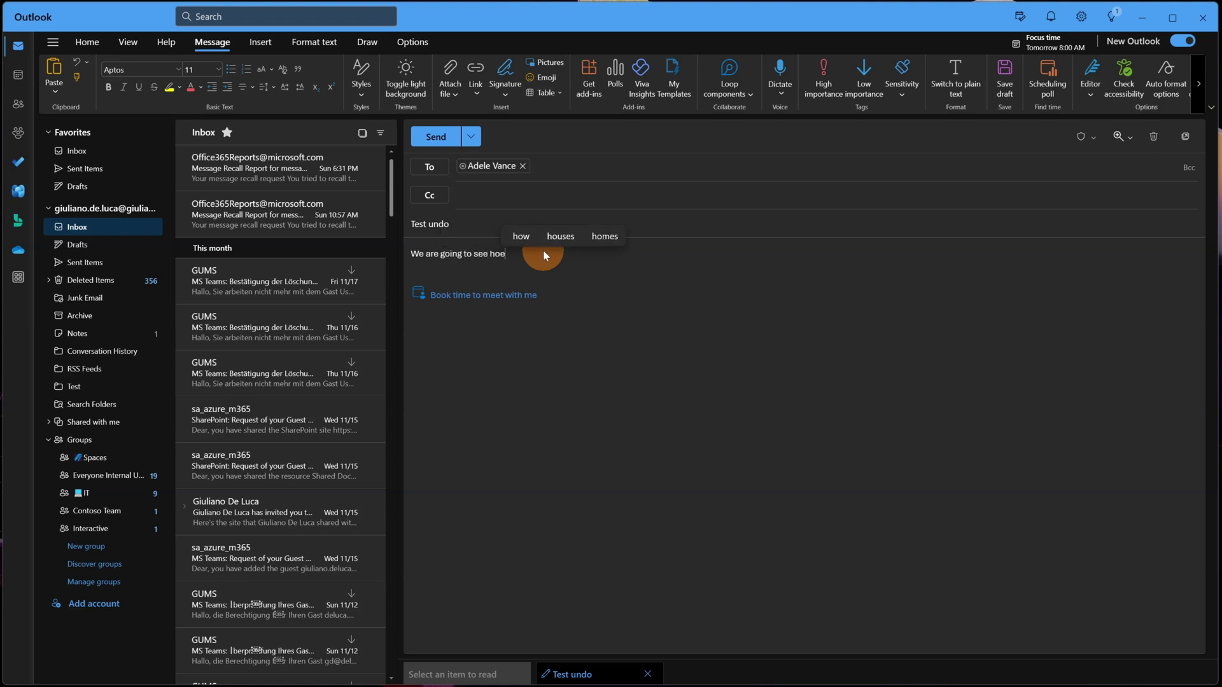
type(" it works..")
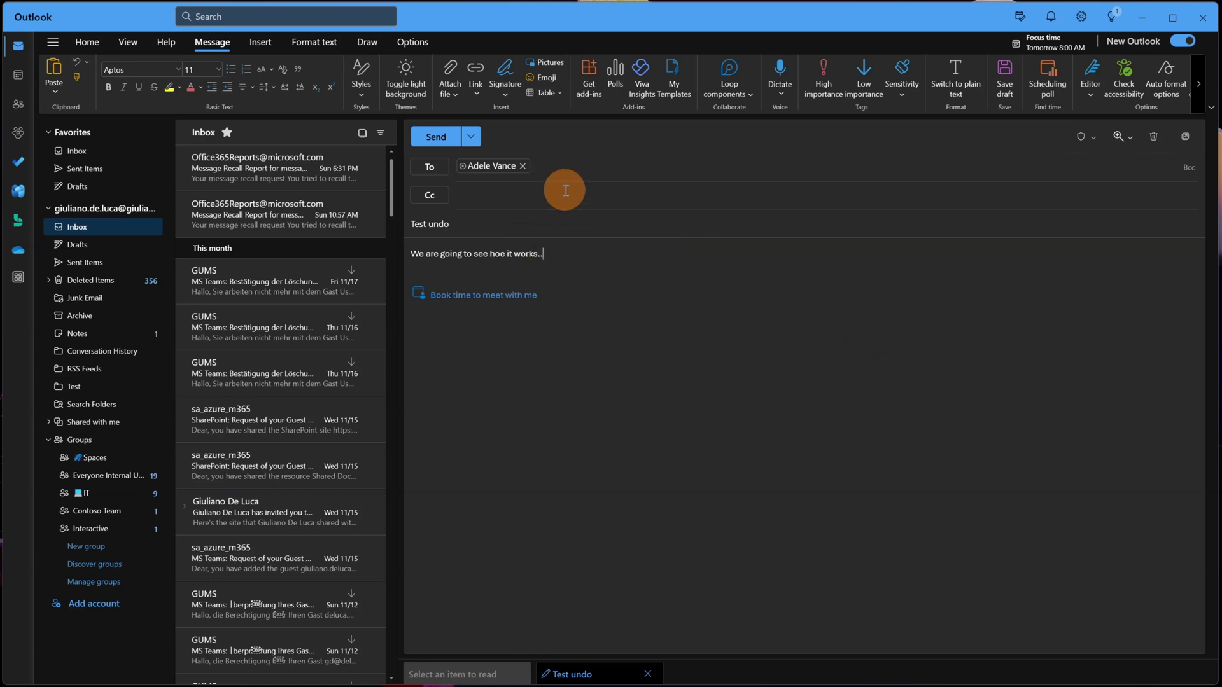
Send the 'Test undo' email, undo it from the Sending toast, and close it into Drafts.
left_click(438, 136)
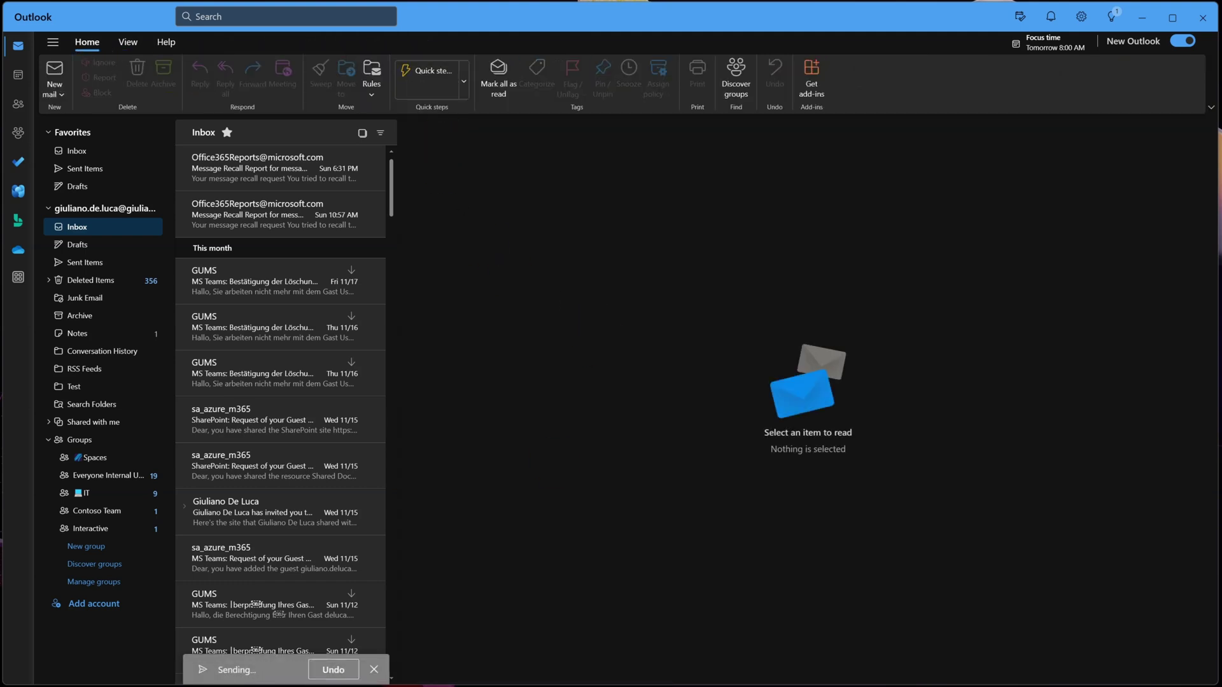
left_click(334, 671)
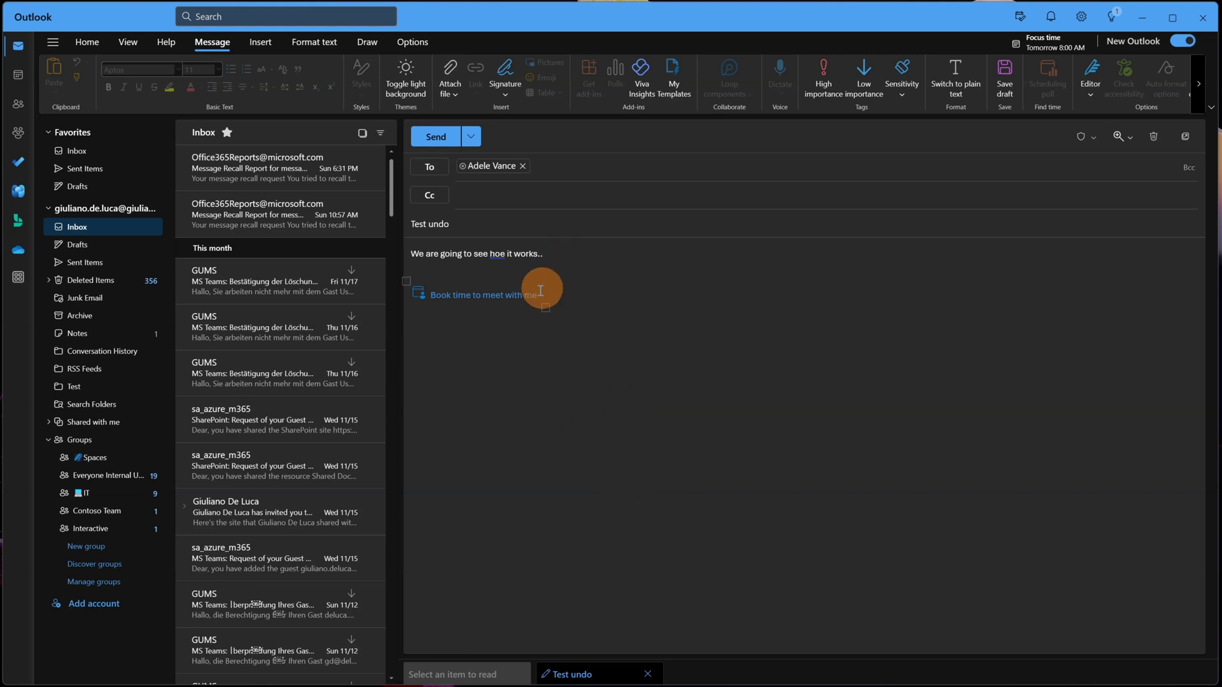
left_click(646, 674)
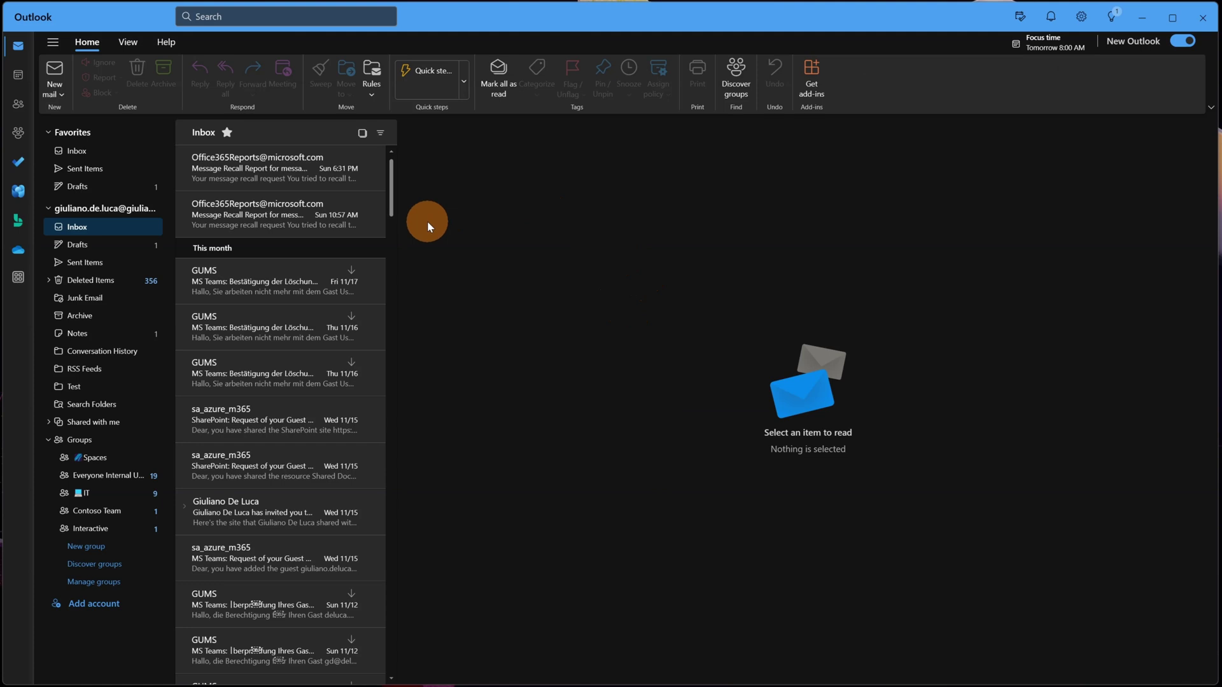
Start a new email addressed to the colleague picked from the suggestions.
scroll(322, 351, "down", 3)
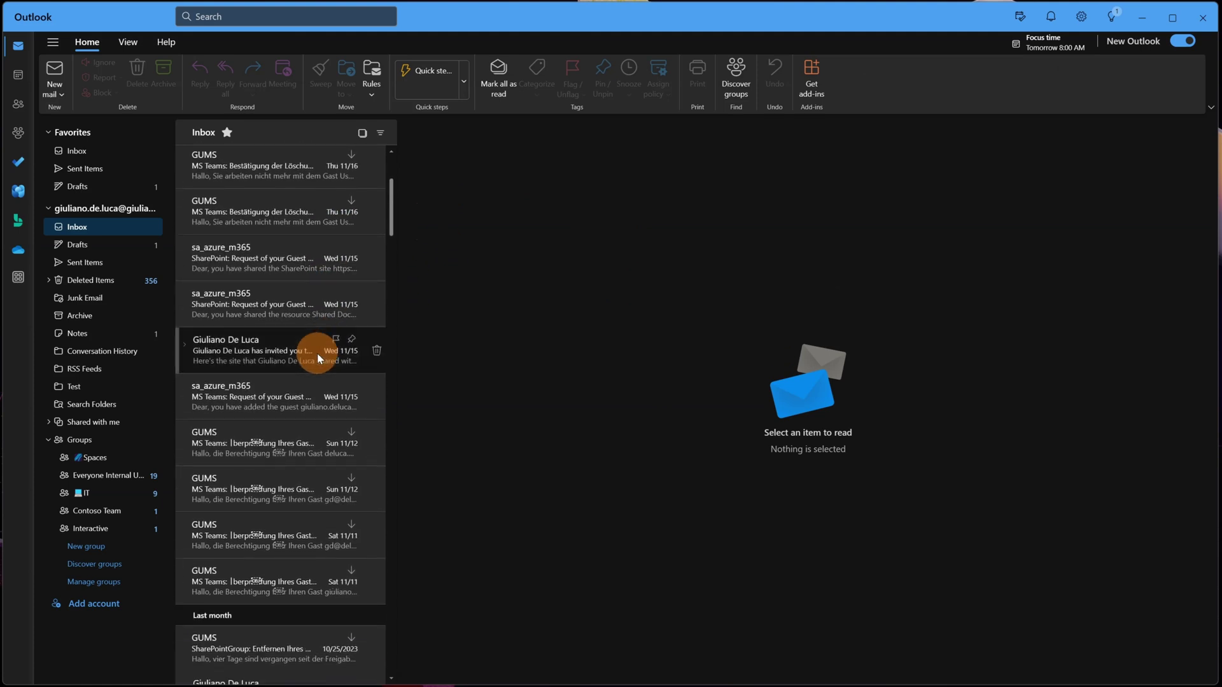
scroll(317, 353, "down", 5)
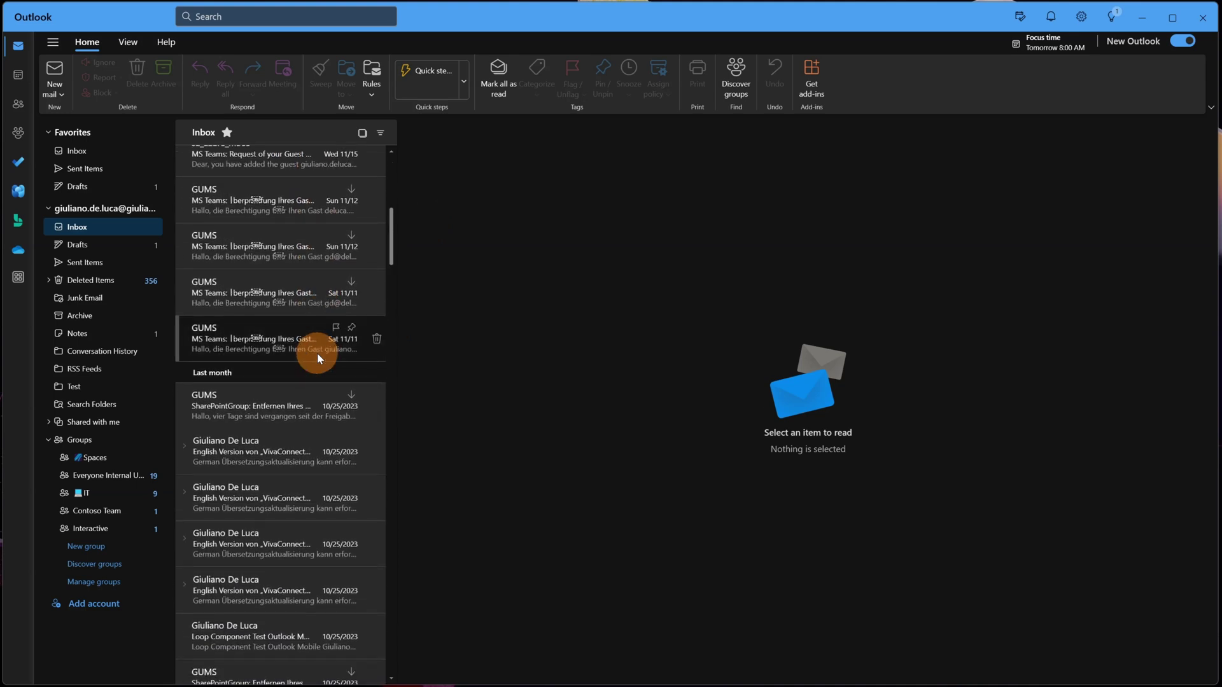
scroll(317, 353, "down", 3)
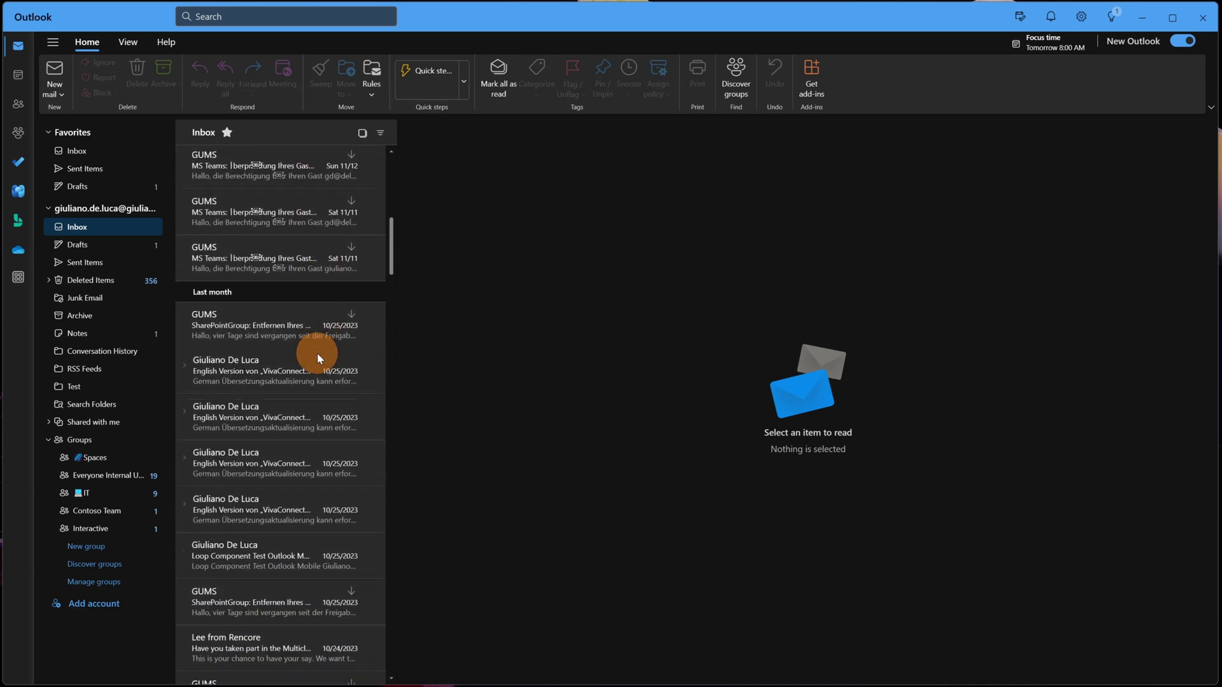
scroll(317, 353, "down", 5)
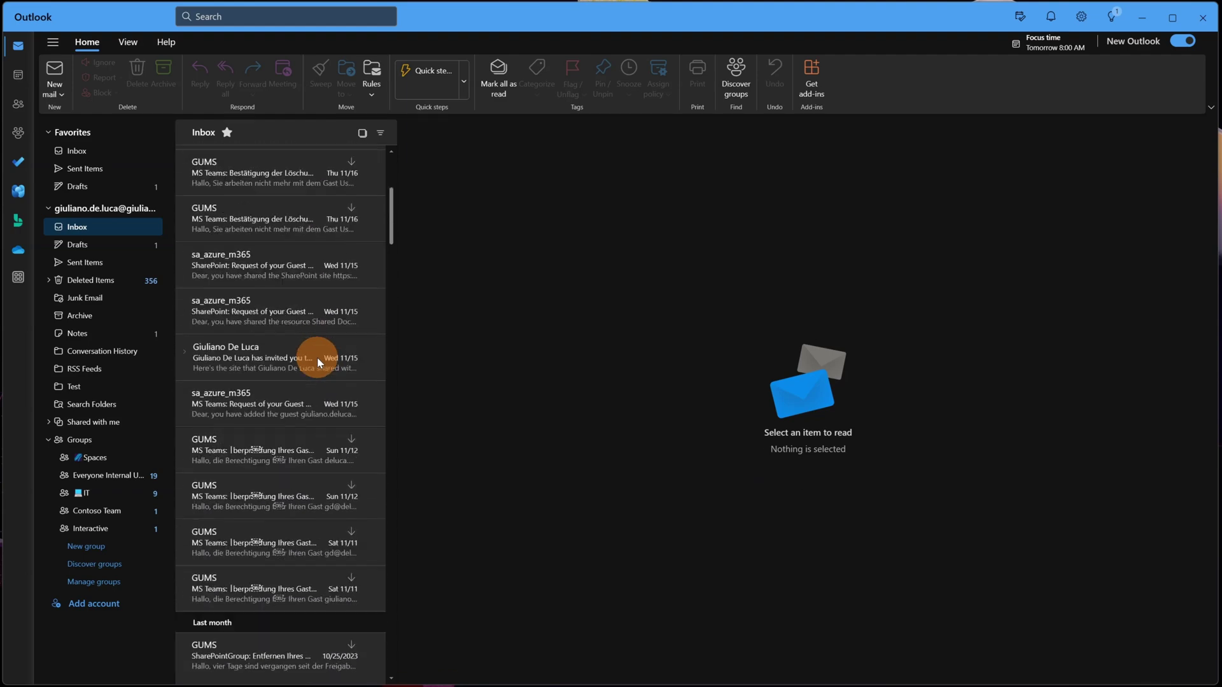
scroll(317, 358, "up", 3)
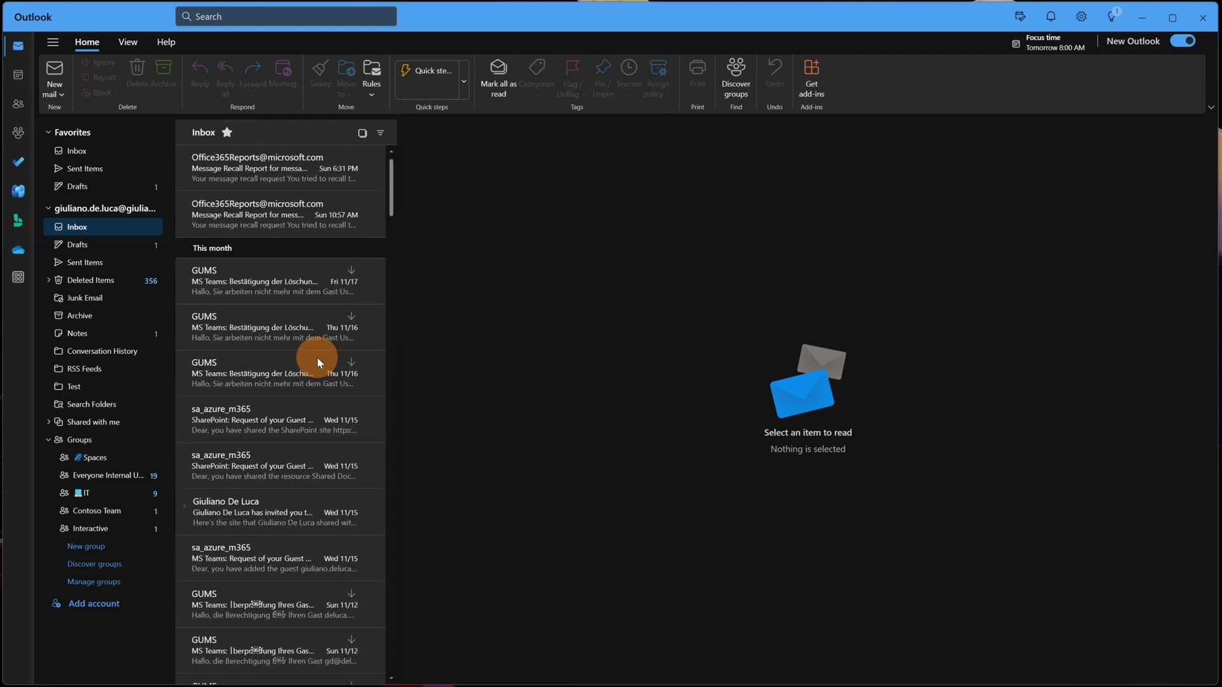
left_click(56, 73)
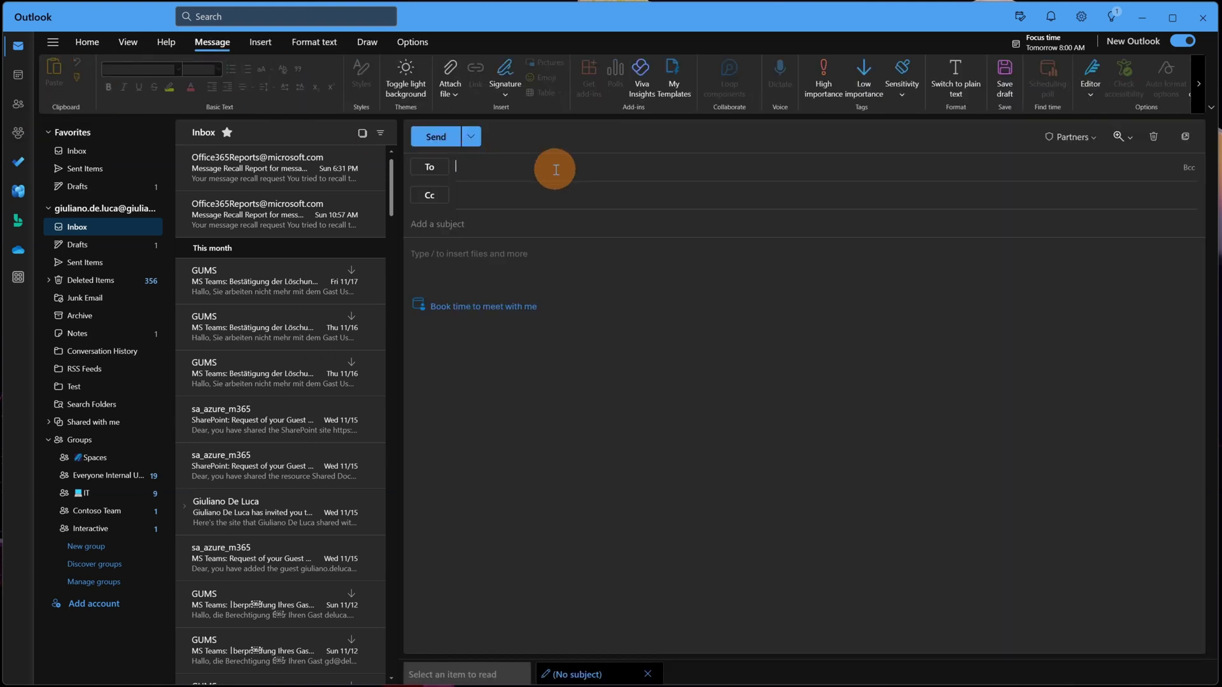
type("adele")
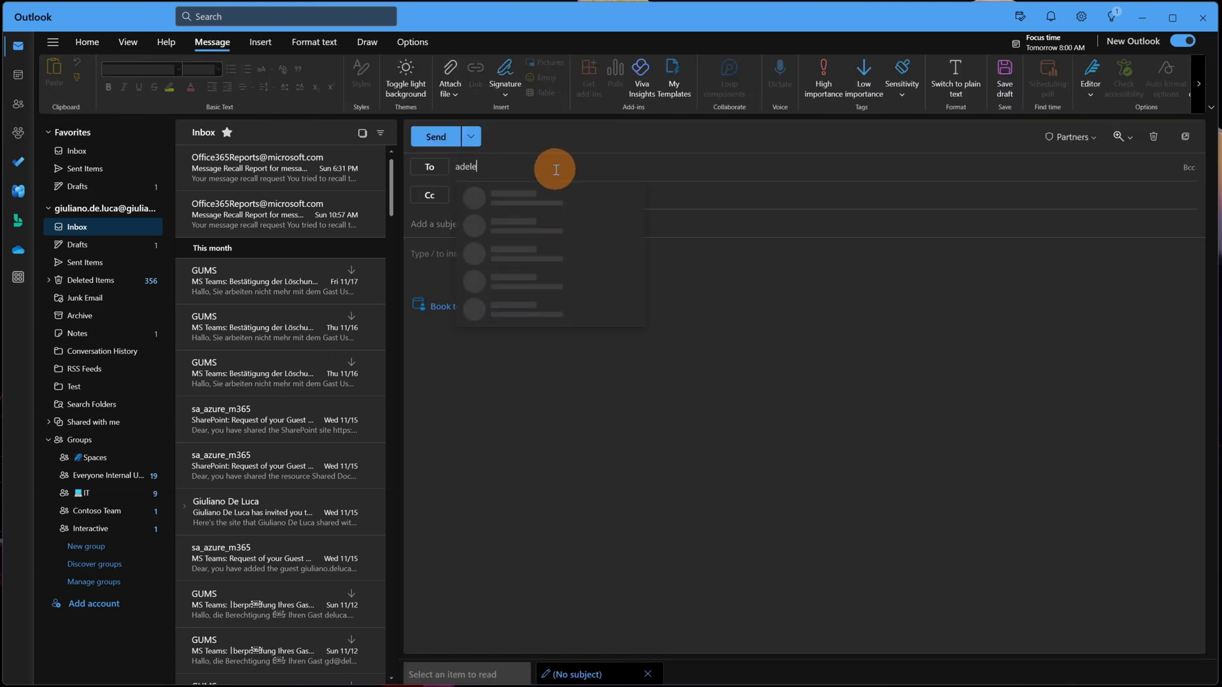
left_click(615, 194)
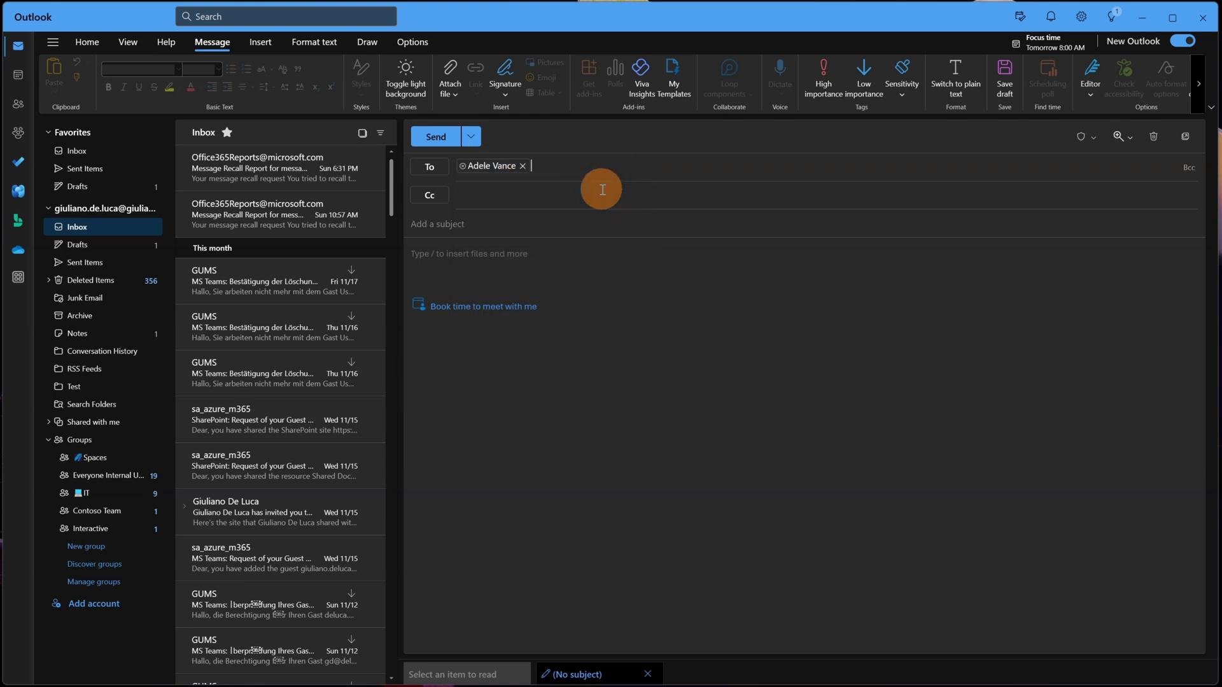
Add subject 'test' and body 'recall email', send it, and view Sent Items.
left_click(510, 224)
type("test")
left_click(482, 256)
type("recall")
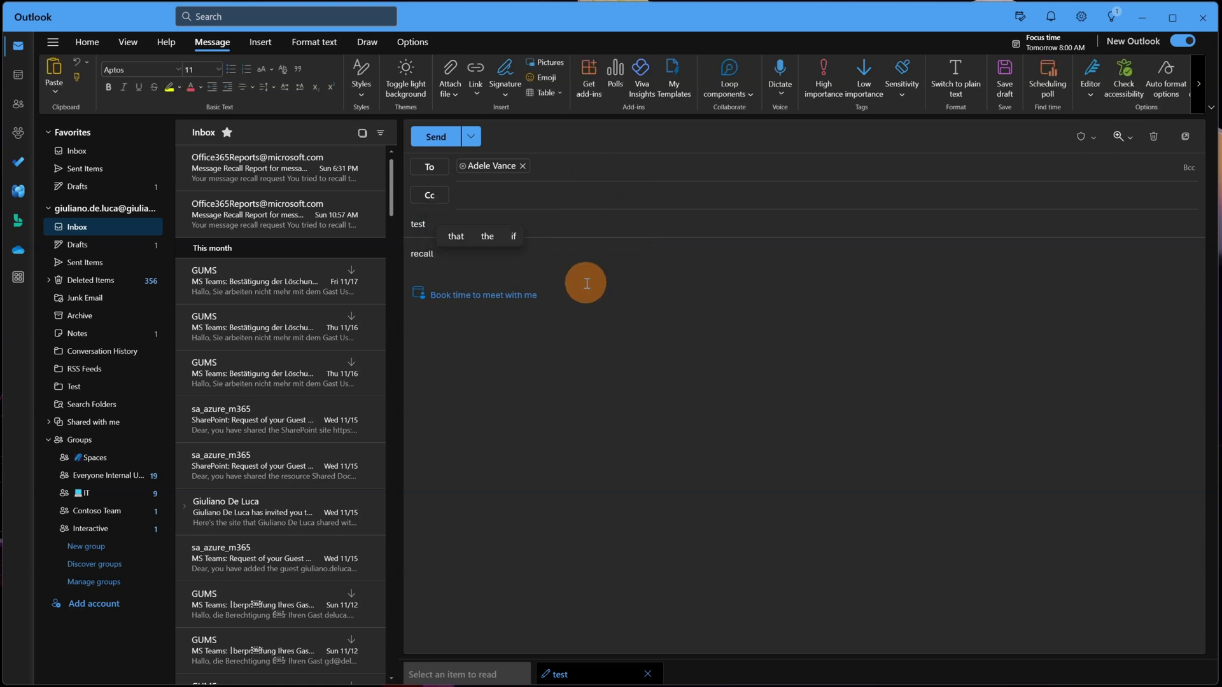
type(" email")
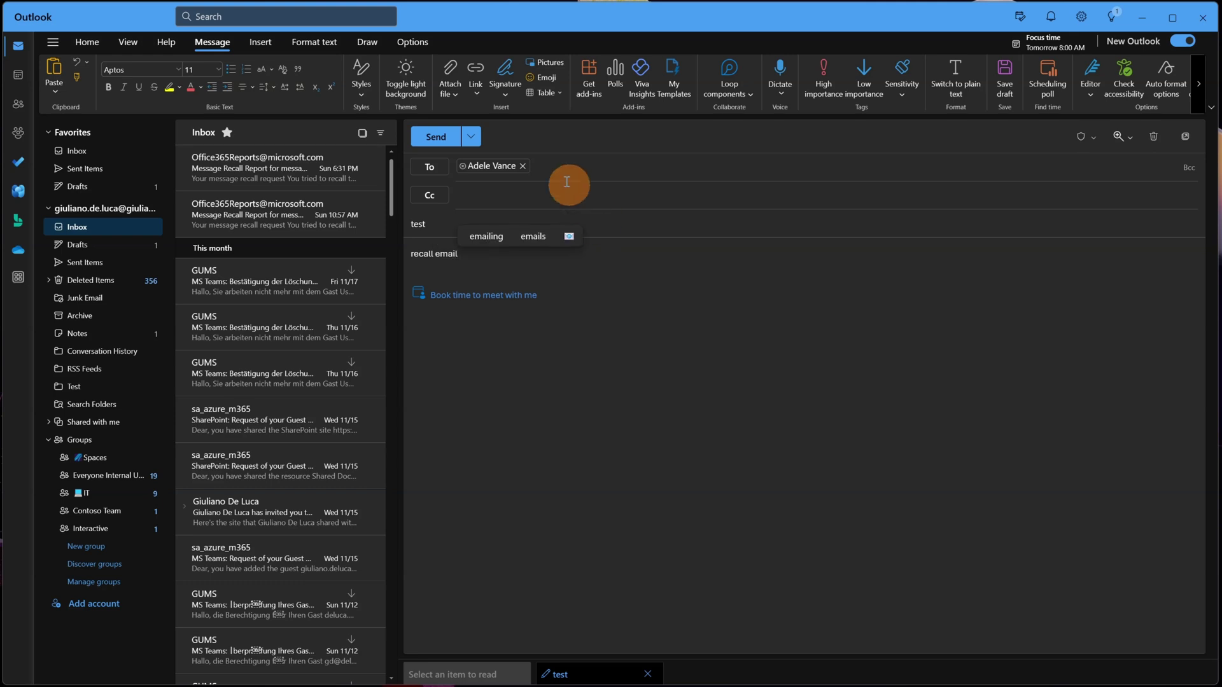
left_click(448, 146)
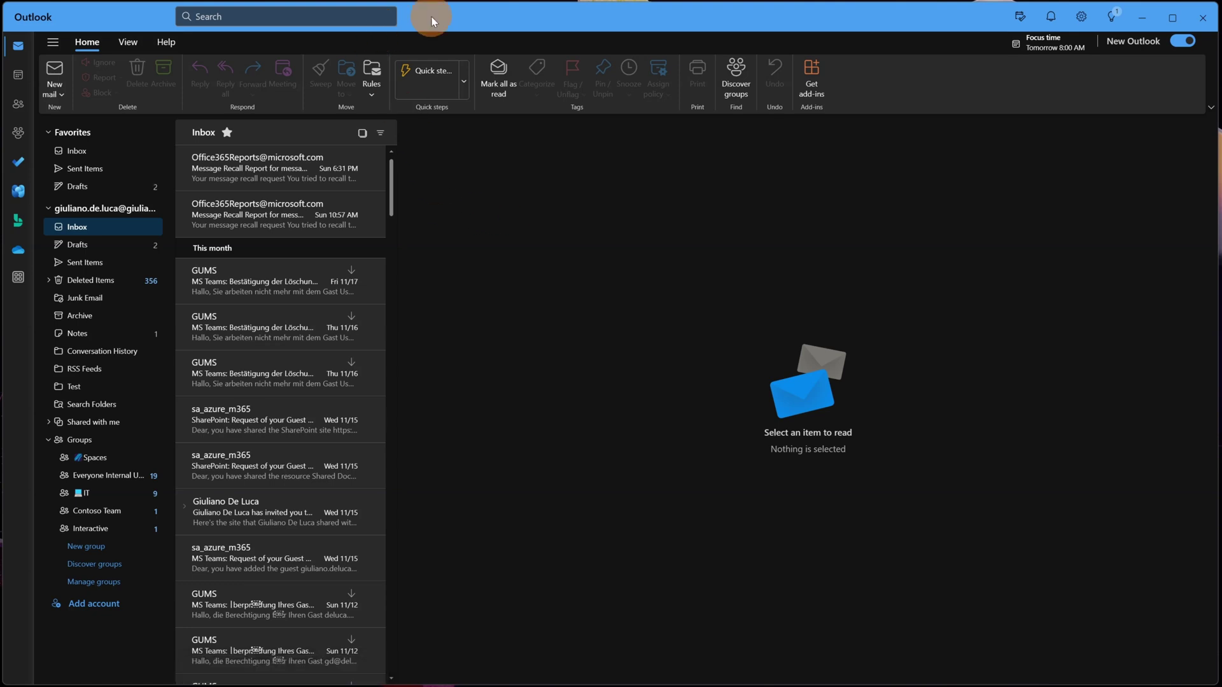
left_click(85, 264)
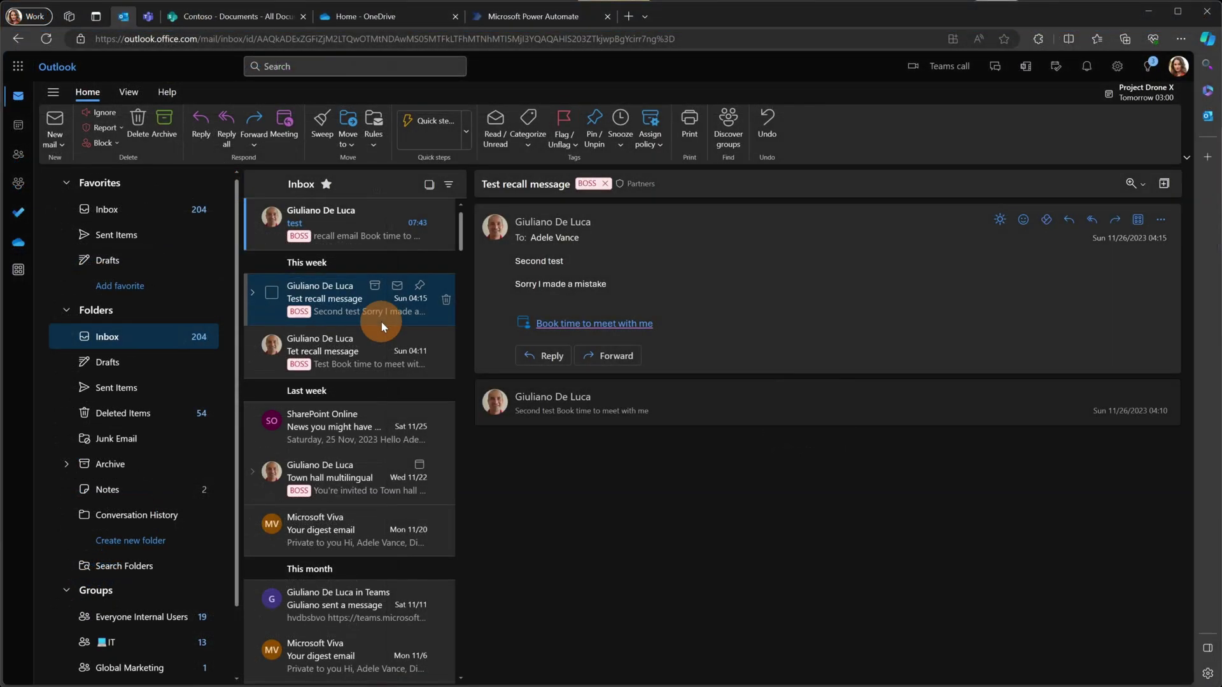
Open the received 'test' email in the recipient's web inbox, popping it out and back.
left_click(1185, 67)
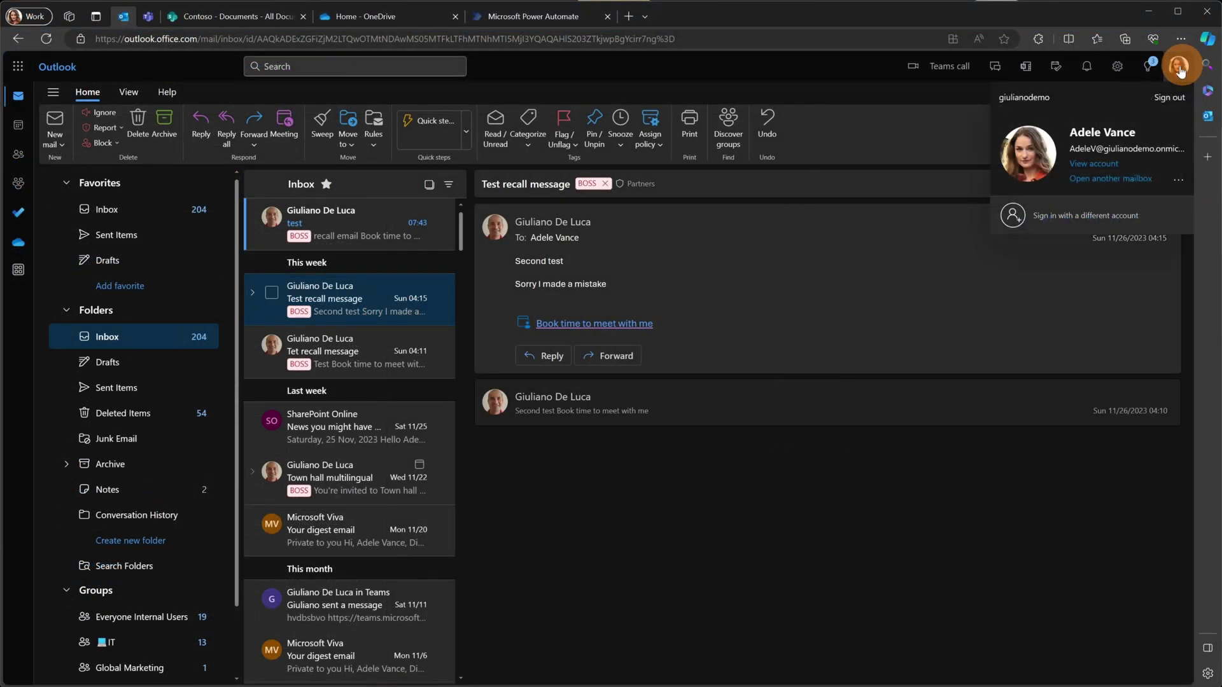
left_click(320, 218)
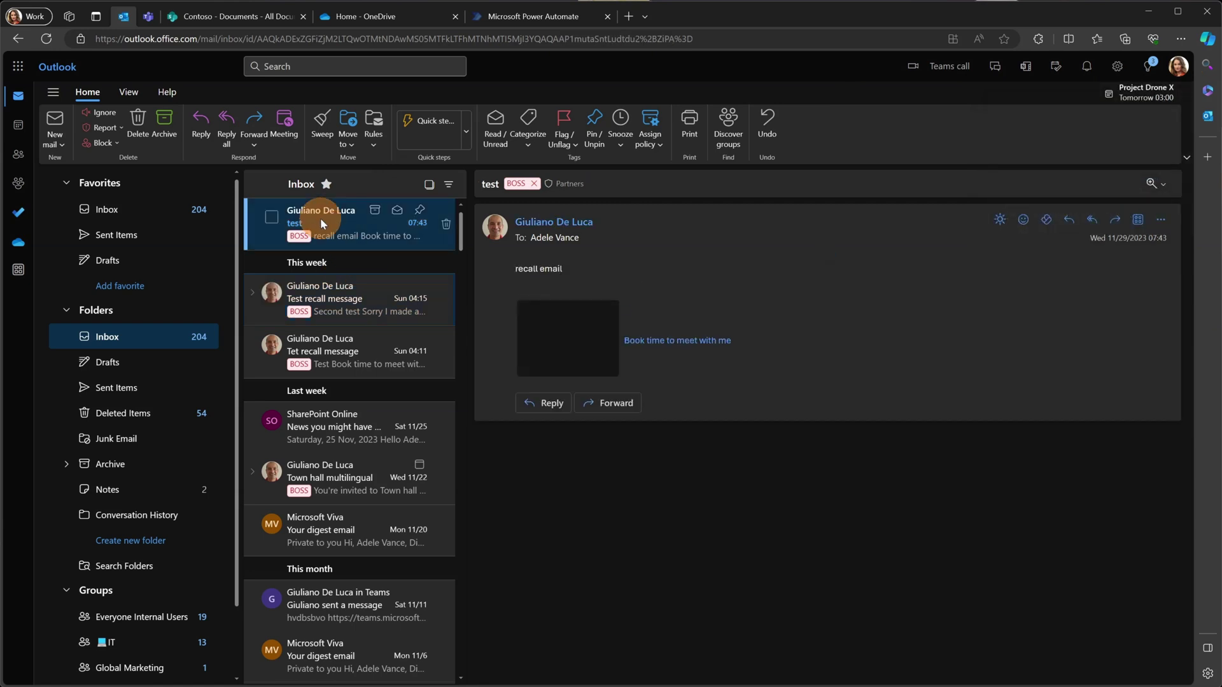
double_click(355, 238)
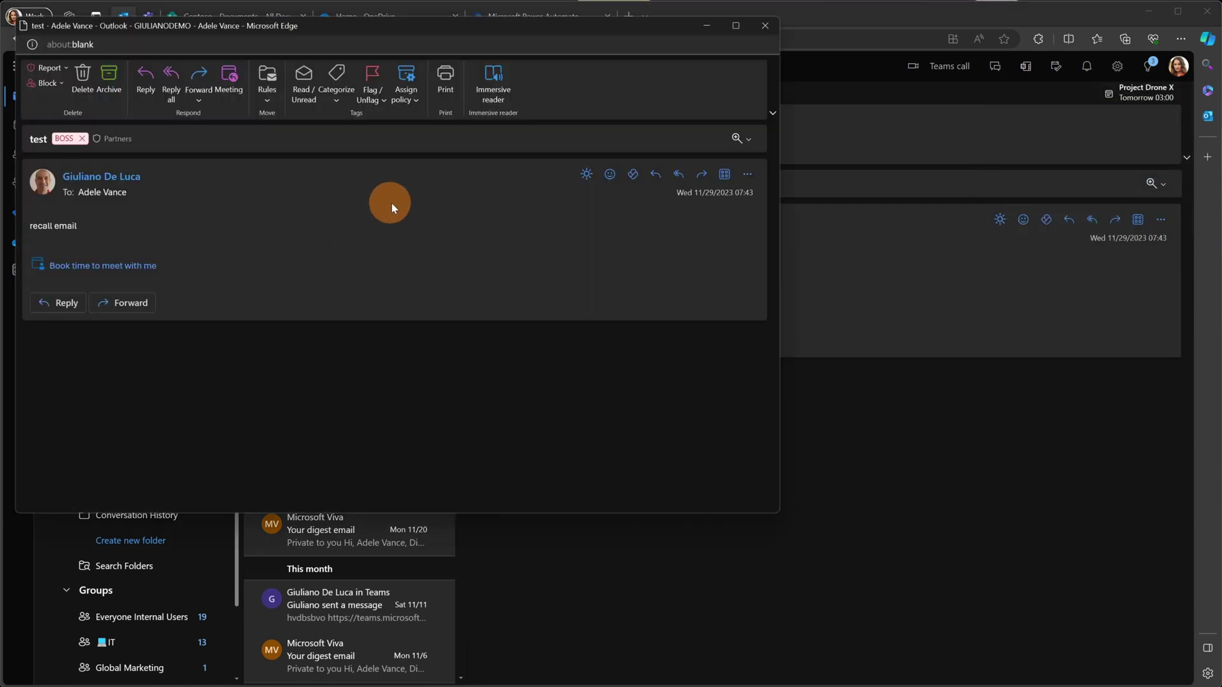
left_click(766, 33)
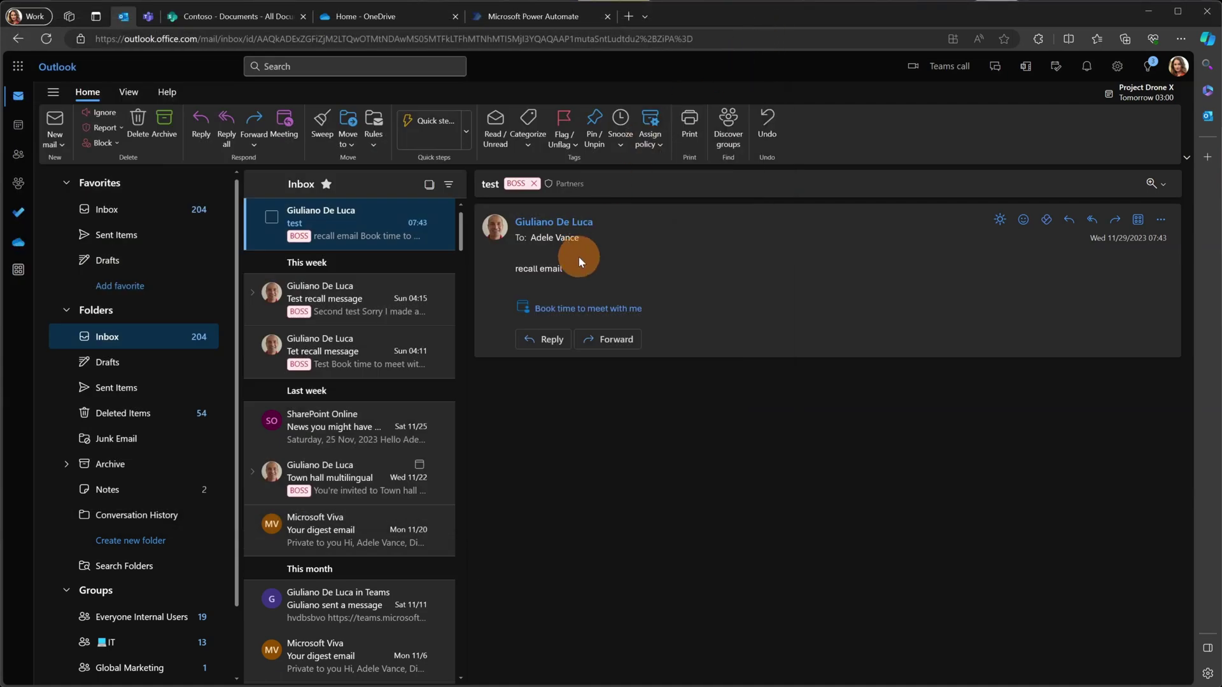
left_click(380, 292)
left_click(353, 232)
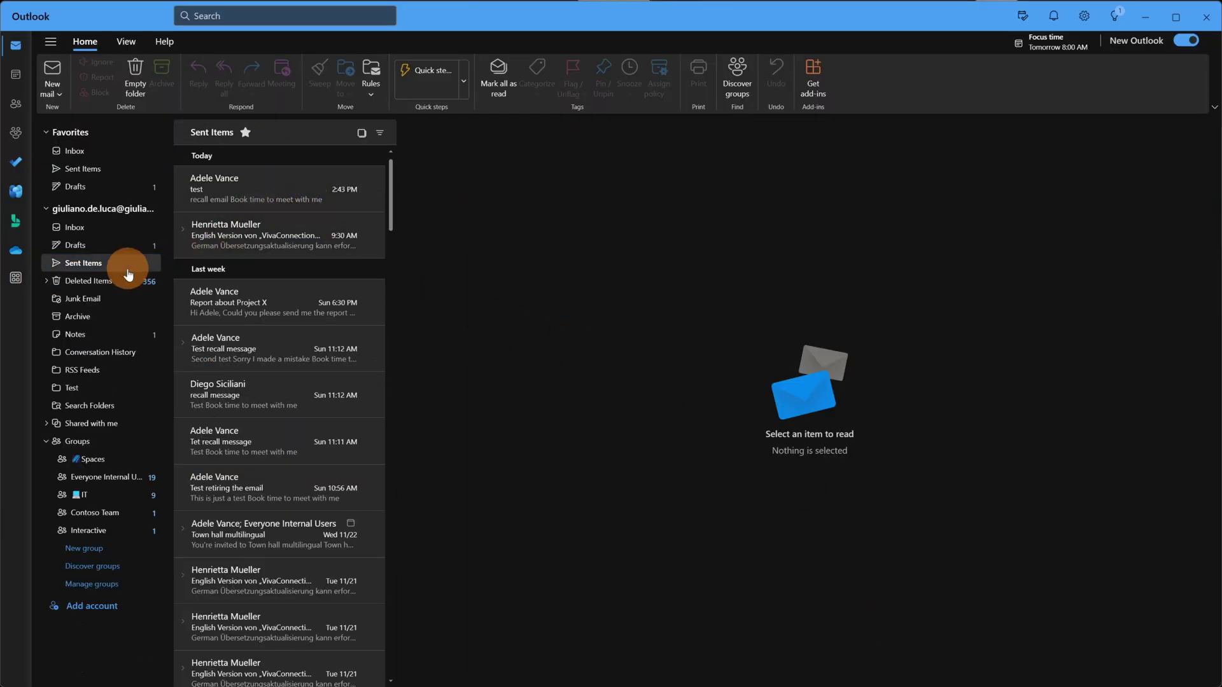
Recall the 'test' email from Sent Items, deleting it from recipients' mailboxes.
left_click(83, 229)
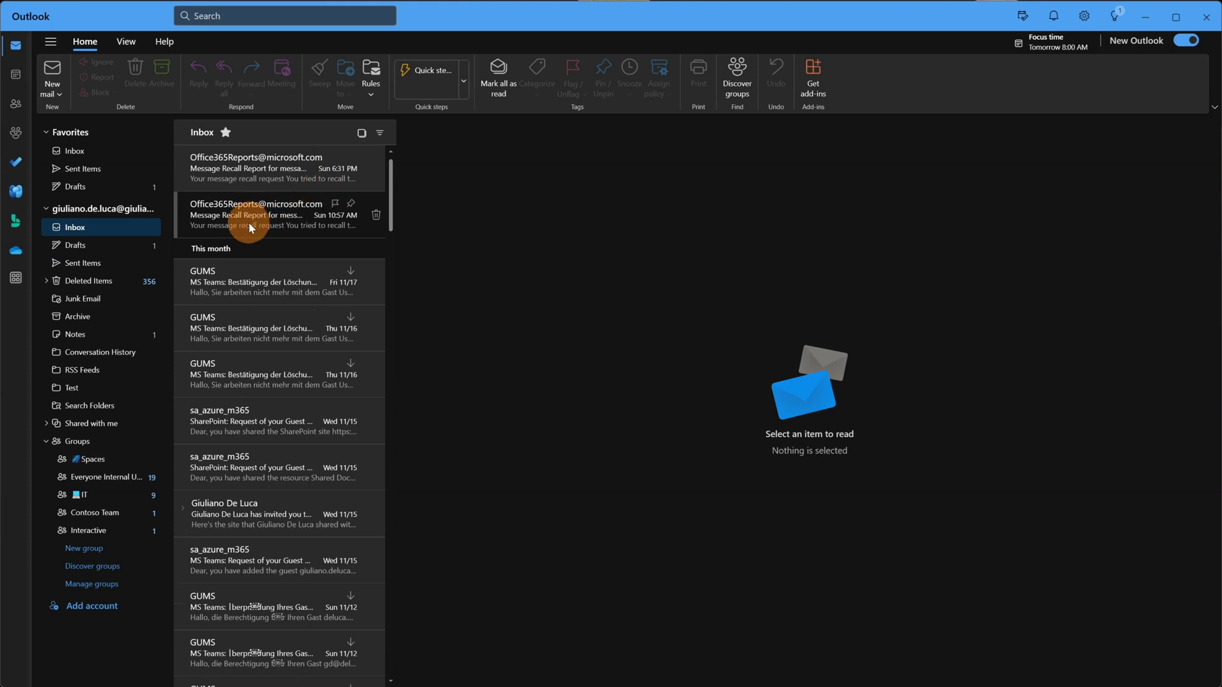
left_click(95, 265)
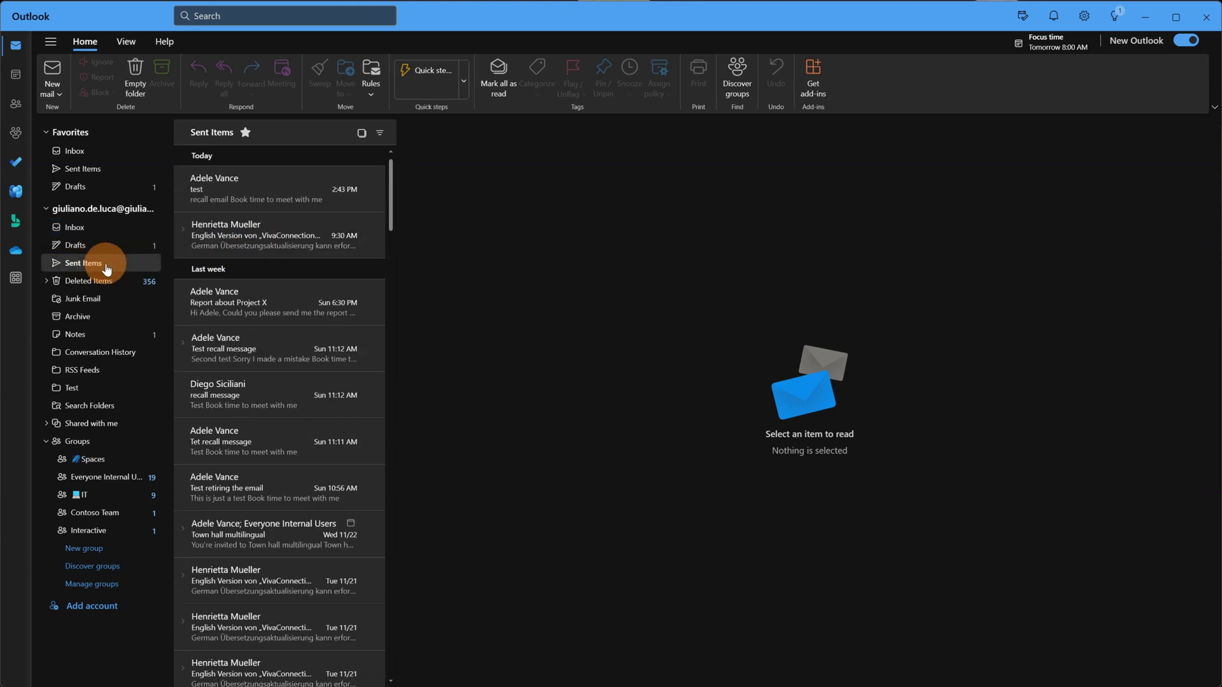
left_click(247, 188)
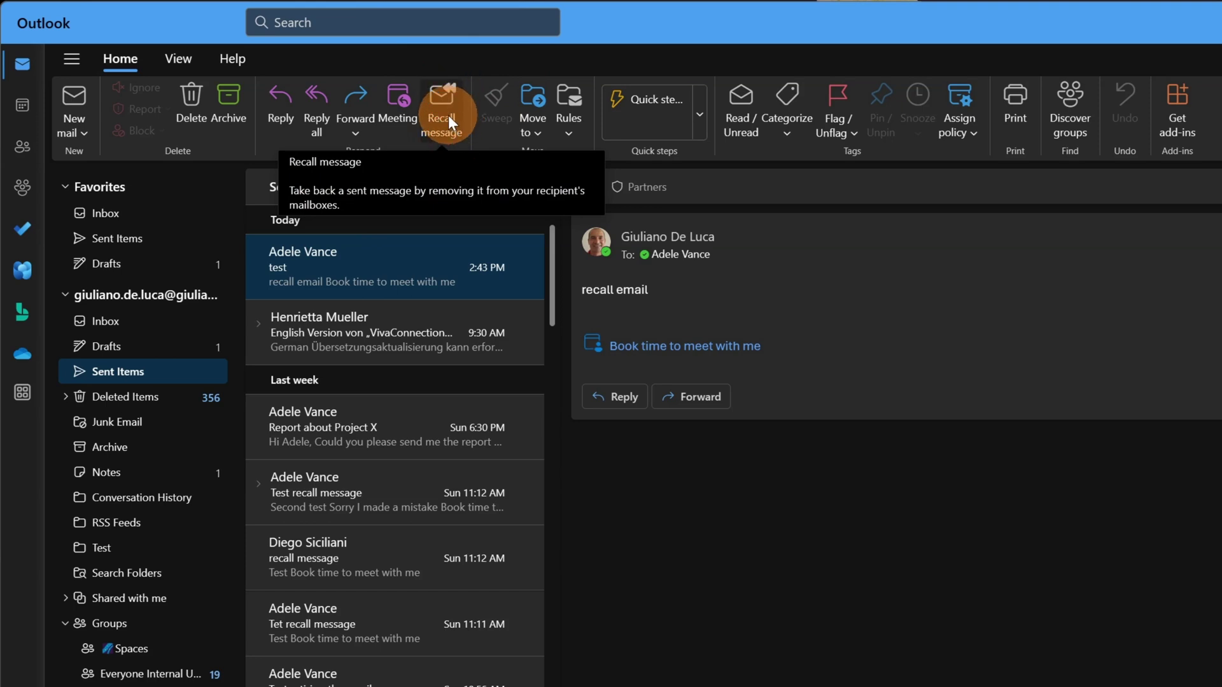
left_click(448, 116)
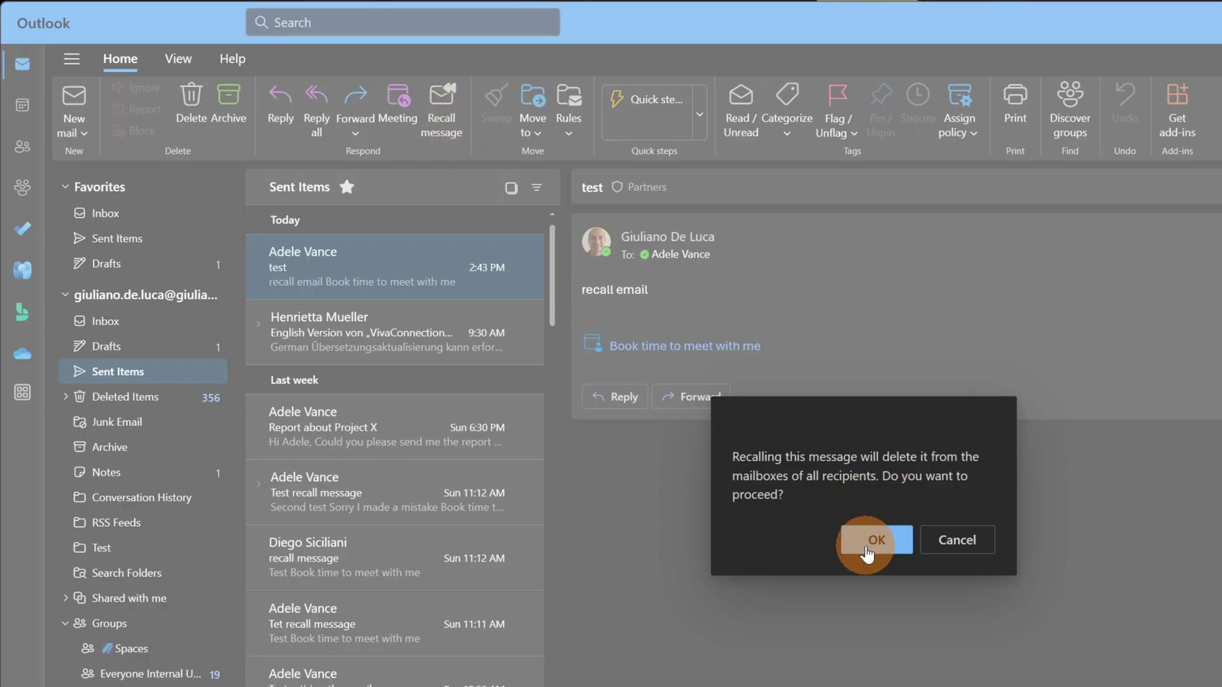
left_click(867, 542)
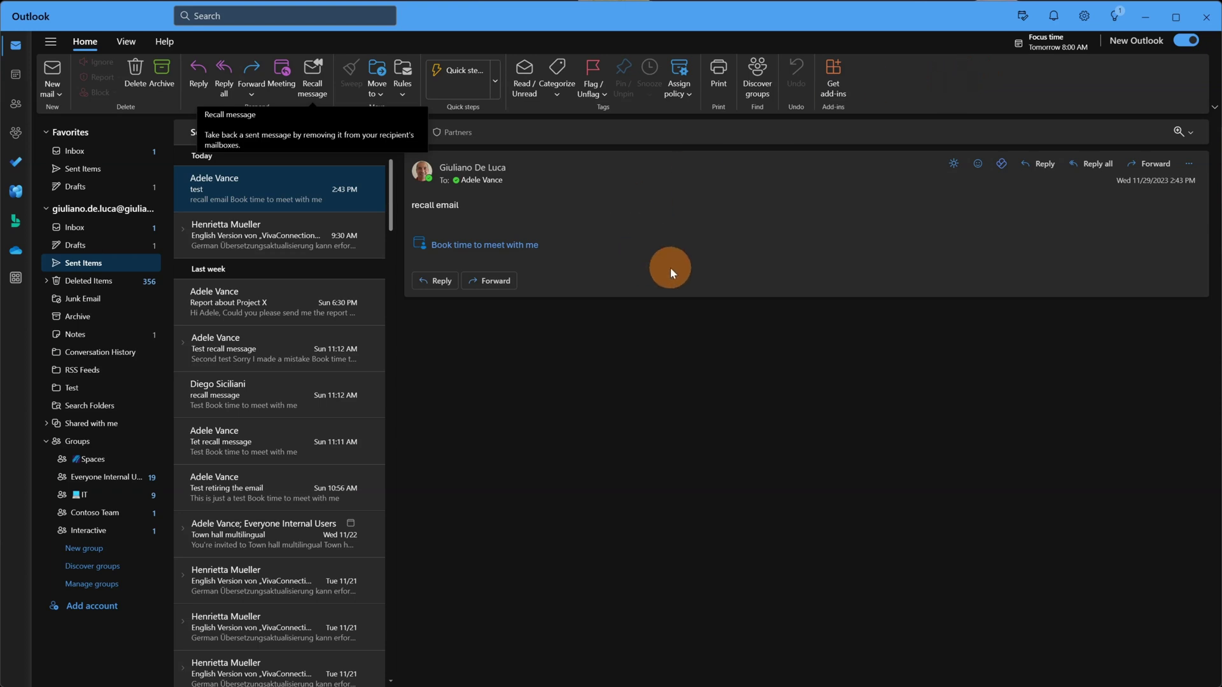
left_click(237, 226)
left_click(246, 199)
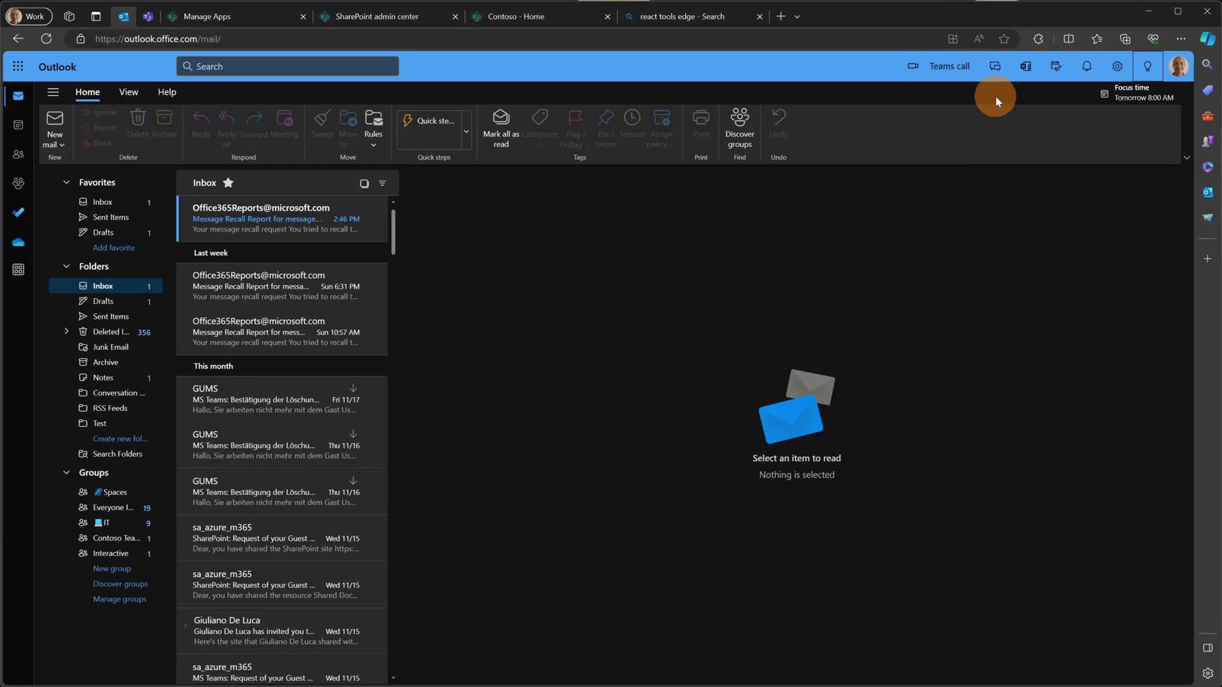
Check the Notifications pane, then open the new Message Recall Report in the web Inbox.
left_click(1087, 66)
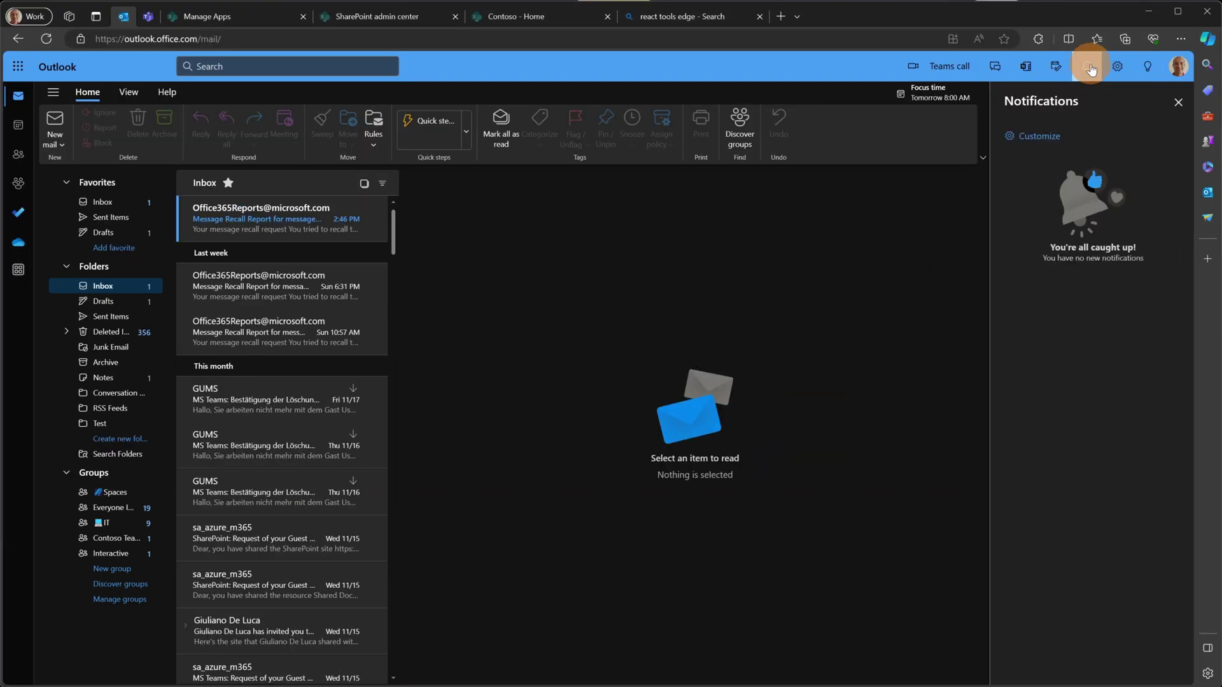
left_click(674, 144)
left_click(242, 224)
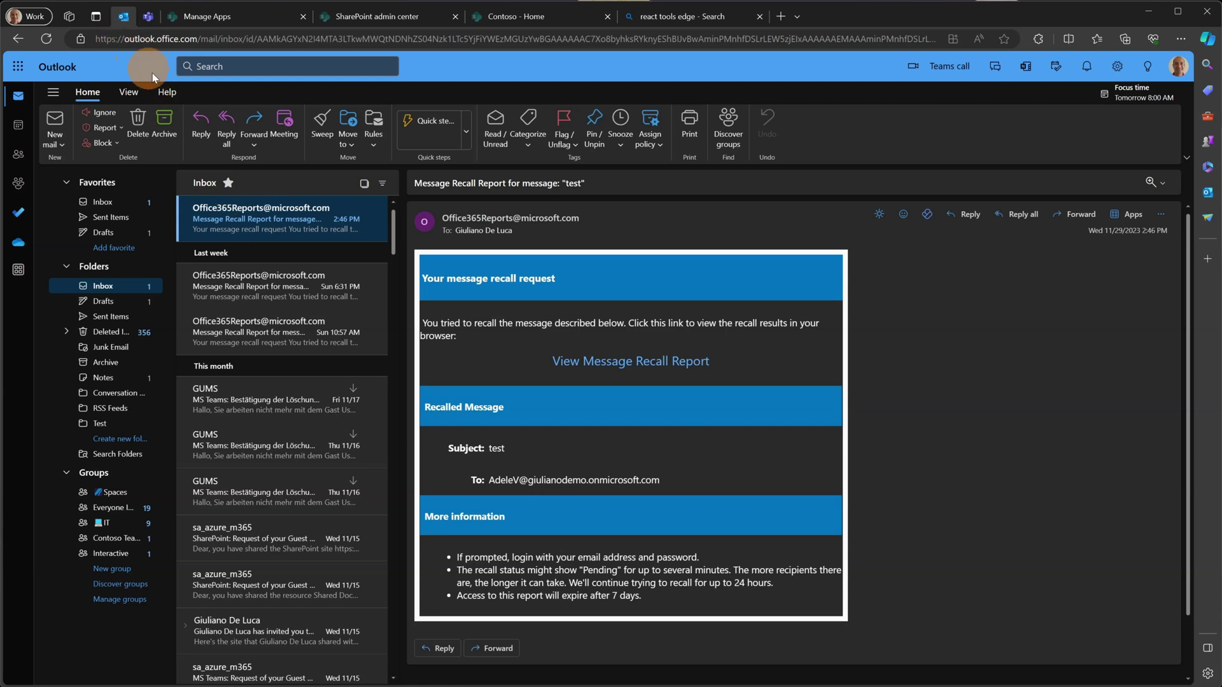
left_click(546, 297)
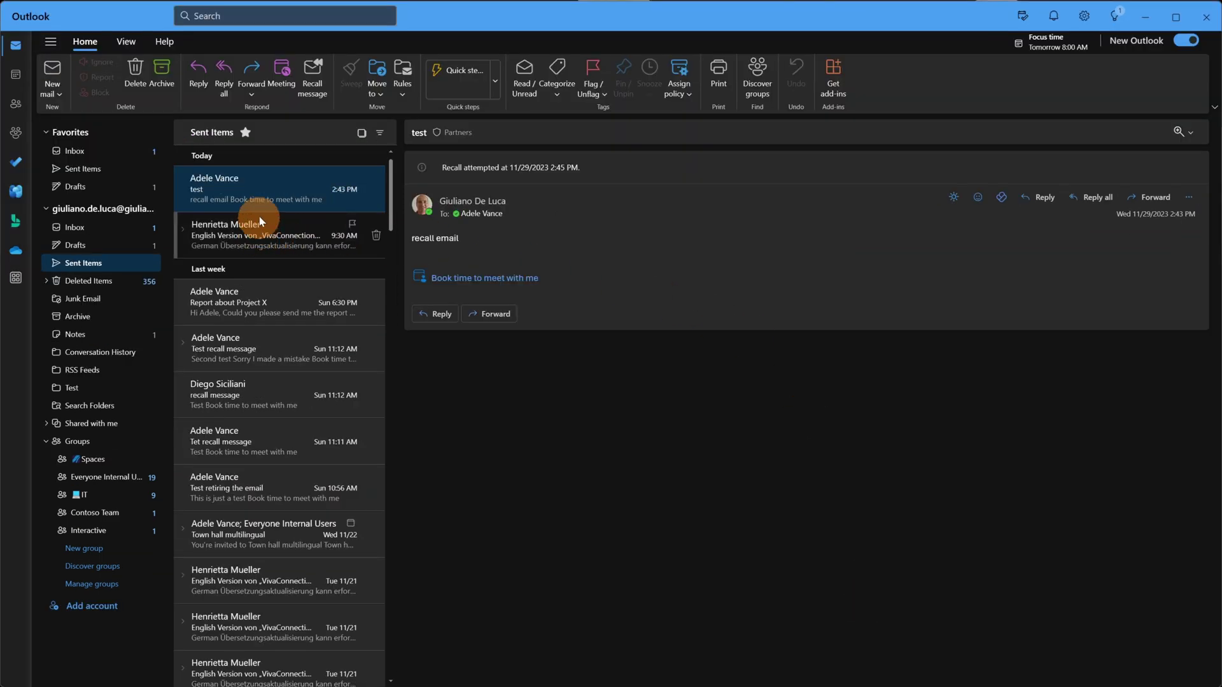
Open the 2:46 PM Message Recall Report in the Inbox, comparing it with the Sun 6:31 PM report.
left_click(260, 222)
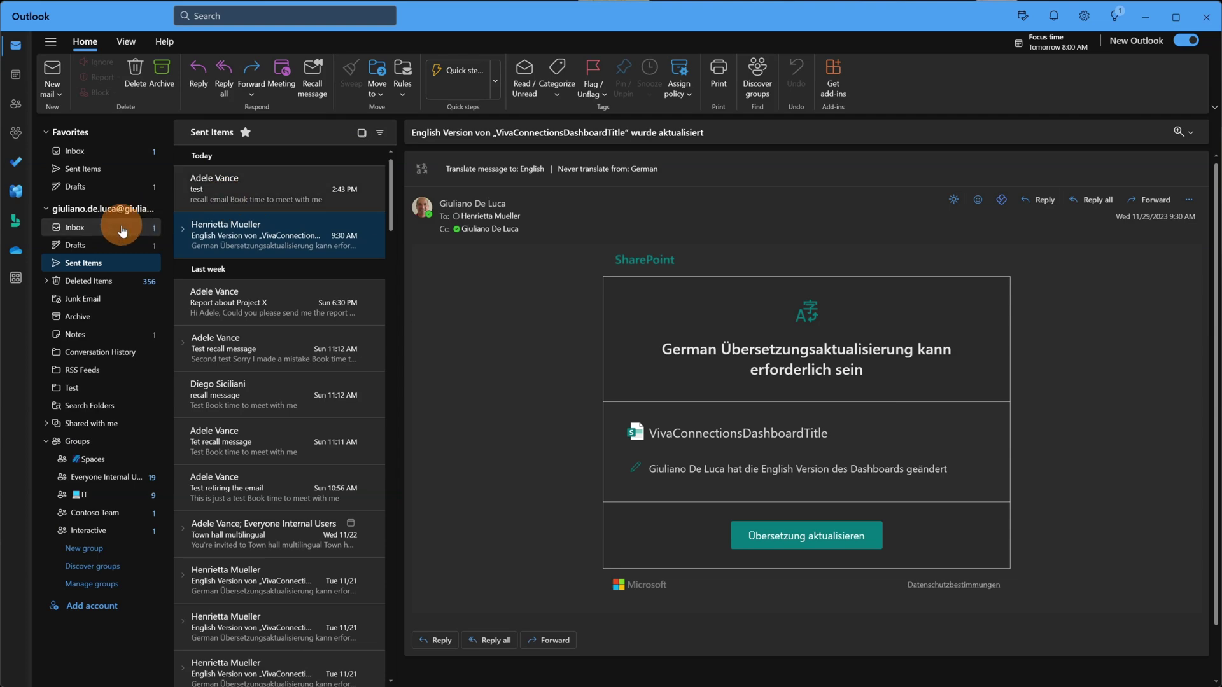
left_click(64, 226)
left_click(249, 178)
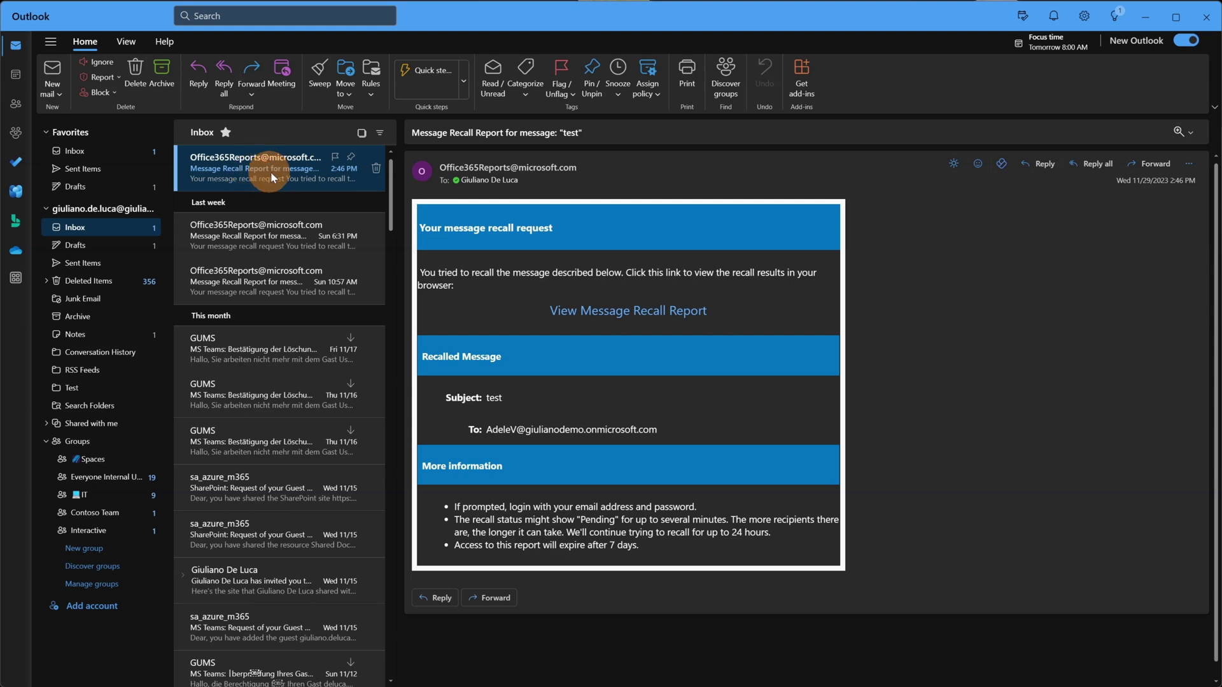
left_click(279, 239)
left_click(271, 181)
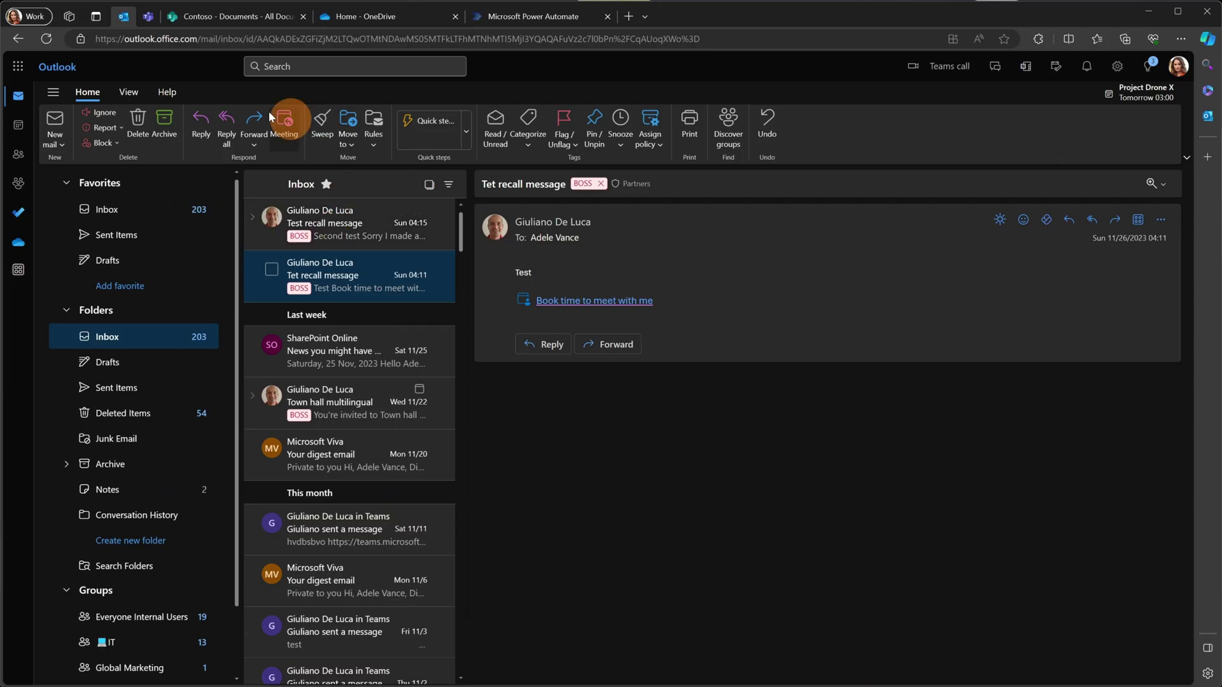
Open the Test recall message in the recipient's web inbox, then deselect it to leave none open.
left_click(338, 232)
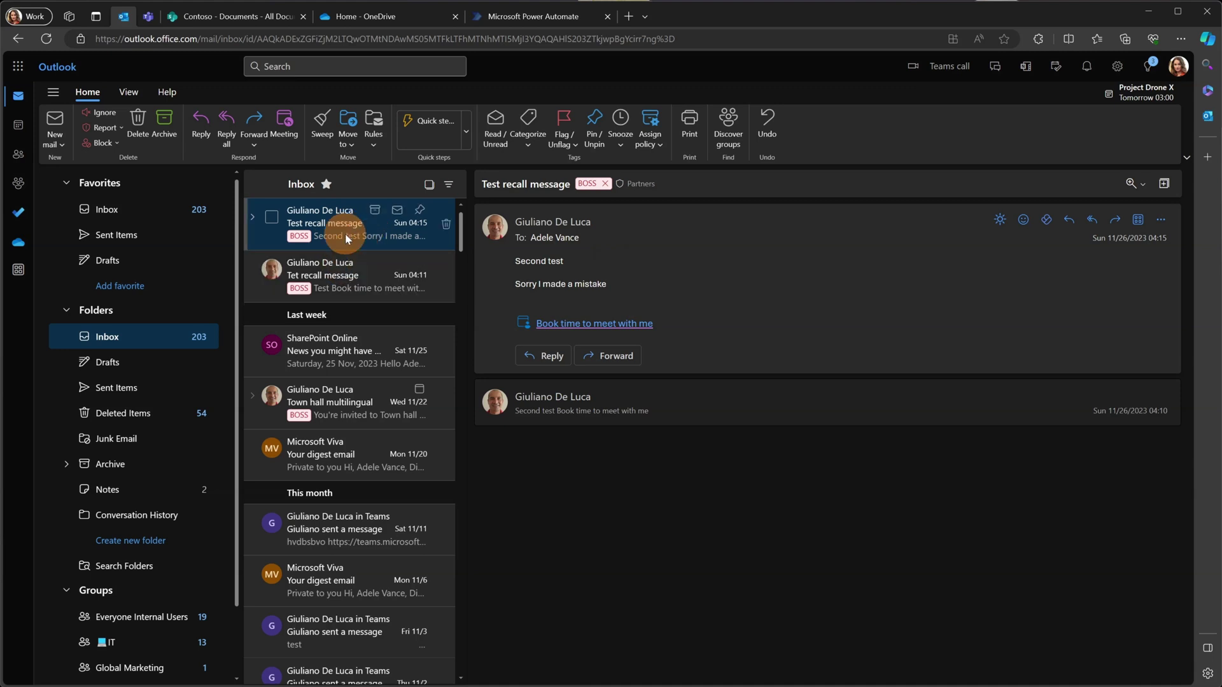
left_click(345, 235, "ctrl")
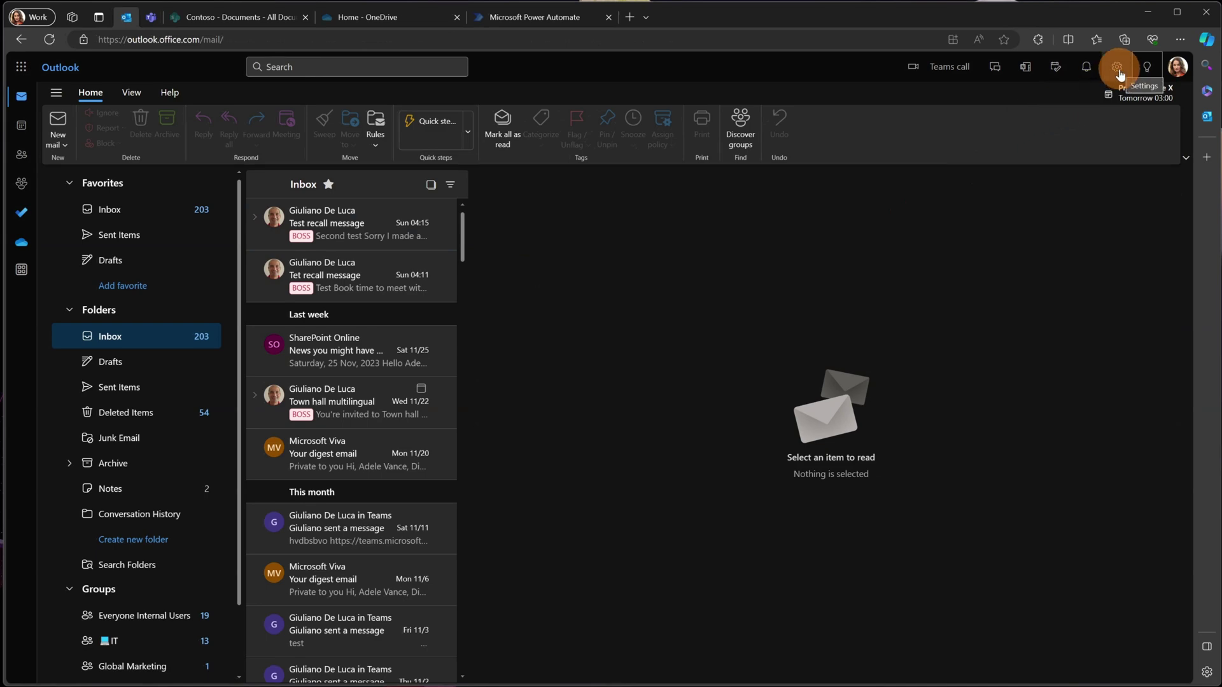
In Compose and reply settings, drag the Undo send slider to 10 seconds and save.
left_click(1119, 71)
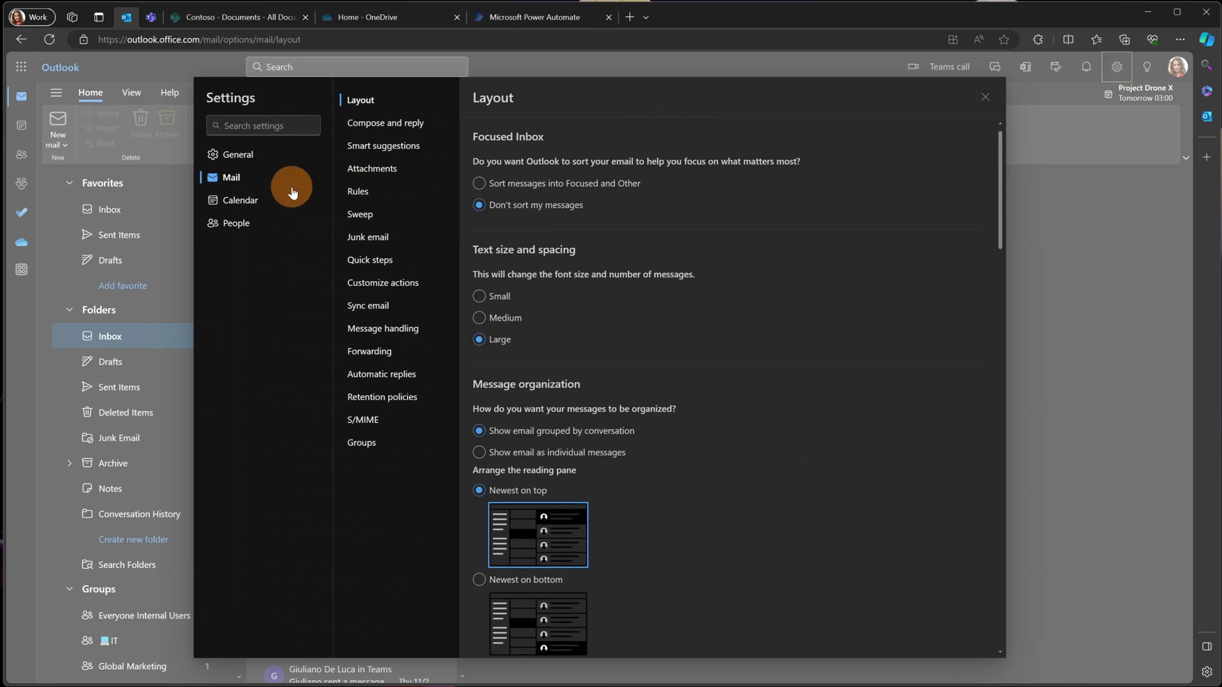
left_click(400, 132)
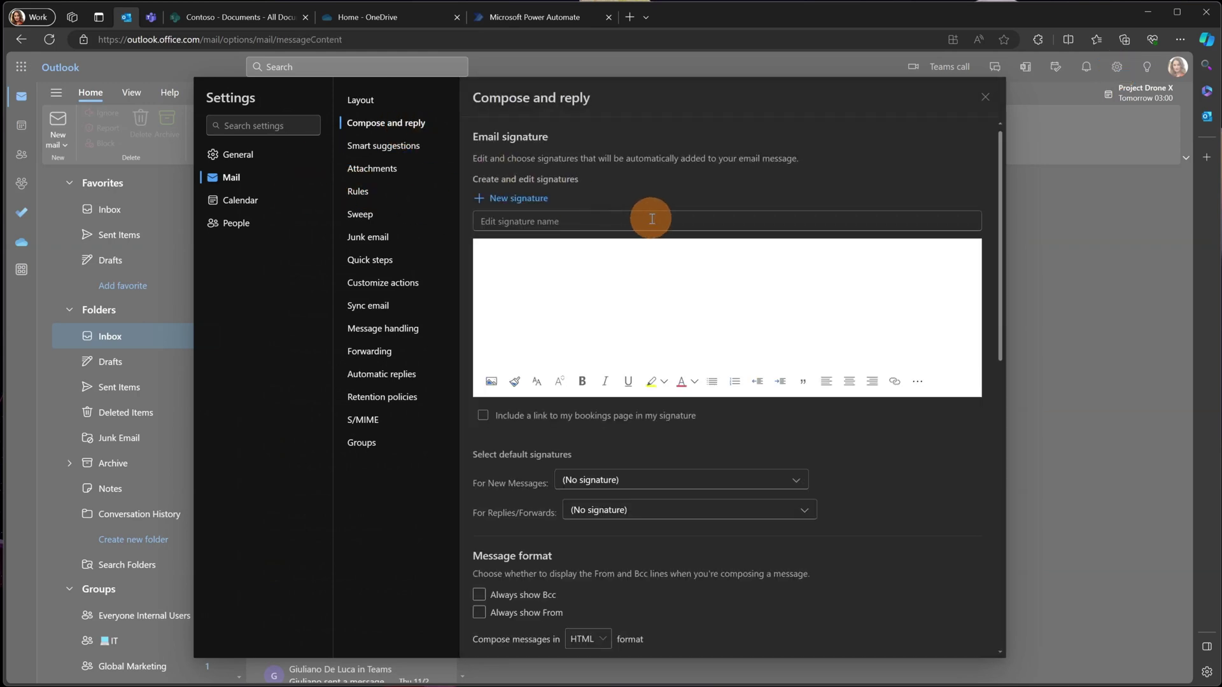
scroll(652, 219, "down", 3)
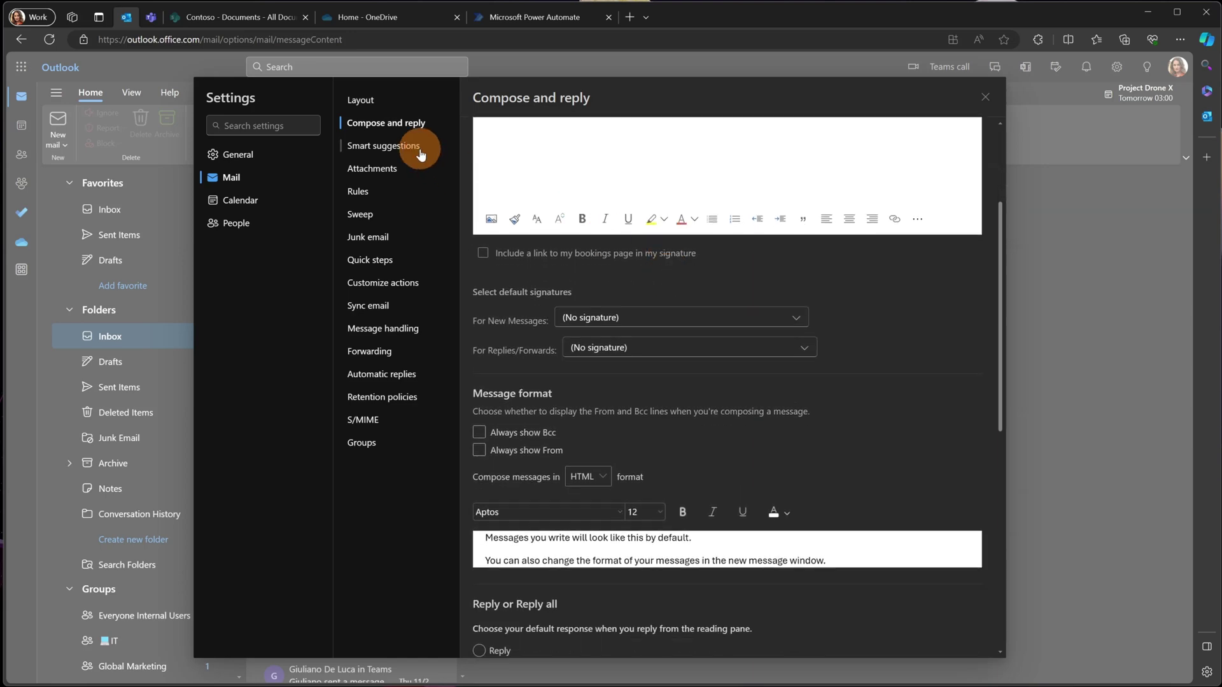
scroll(633, 259, "down", 9)
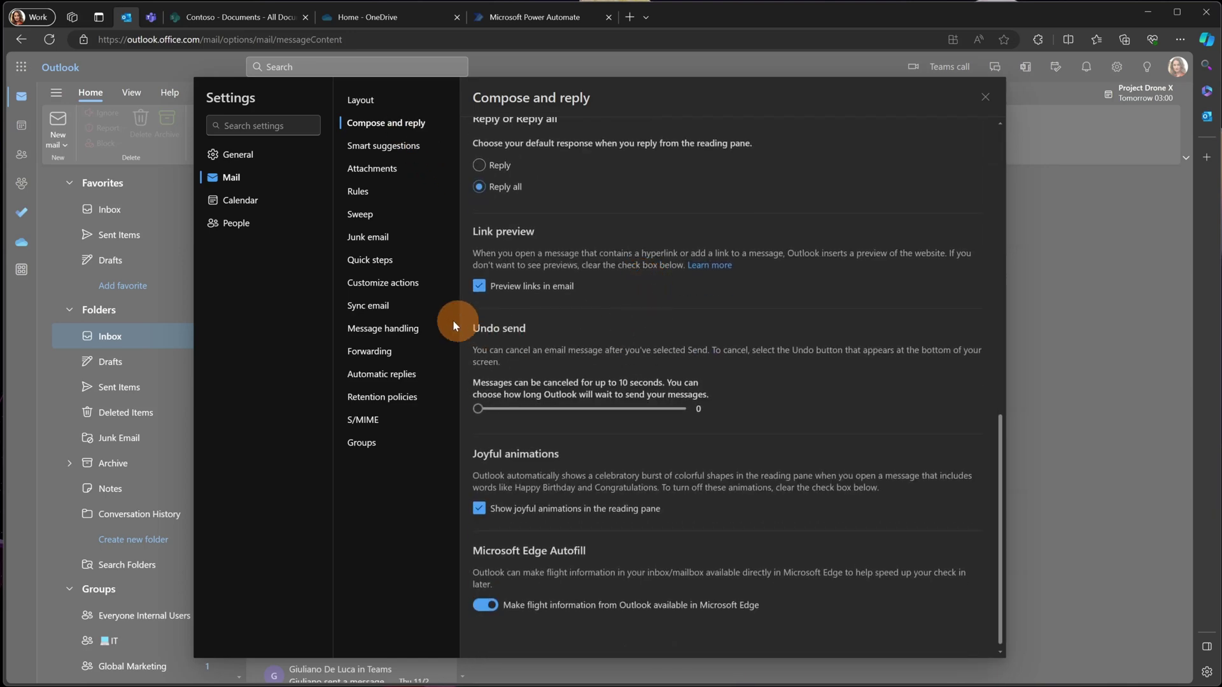
left_click_drag(516, 408, 687, 411)
left_click(896, 639)
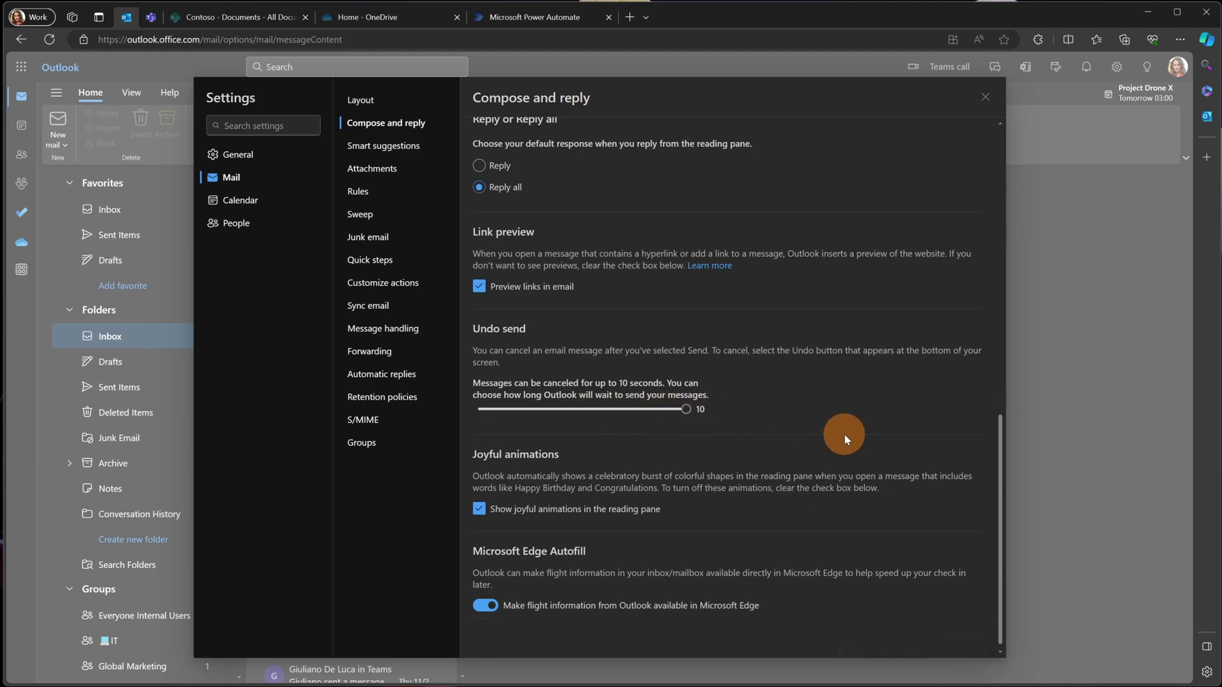
Close the Settings dialog to return to the web Inbox.
left_click(984, 96)
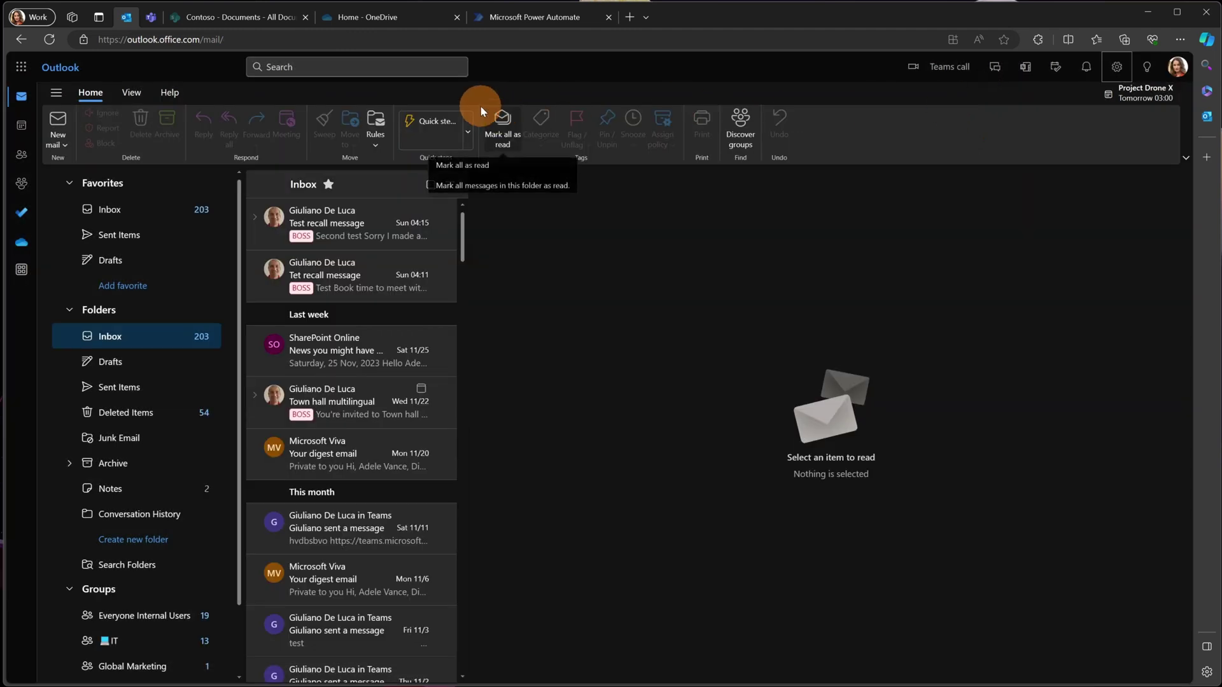